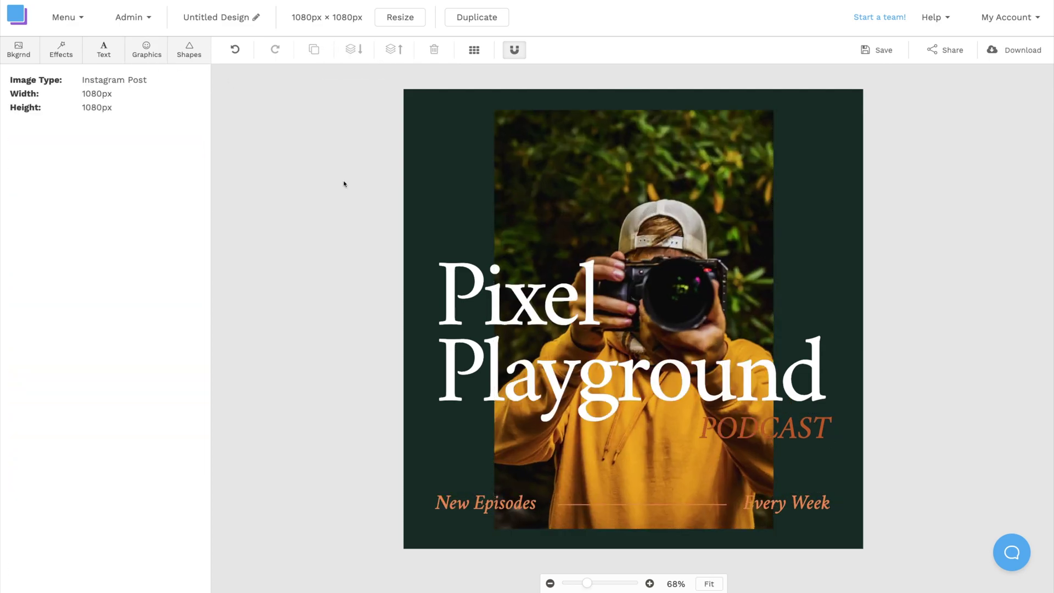
# Step: Scroll down through the grid of square Instagram Post templates
pyautogui.scroll(-5, 1014, 374)
pyautogui.scroll(-1, 1014, 376)
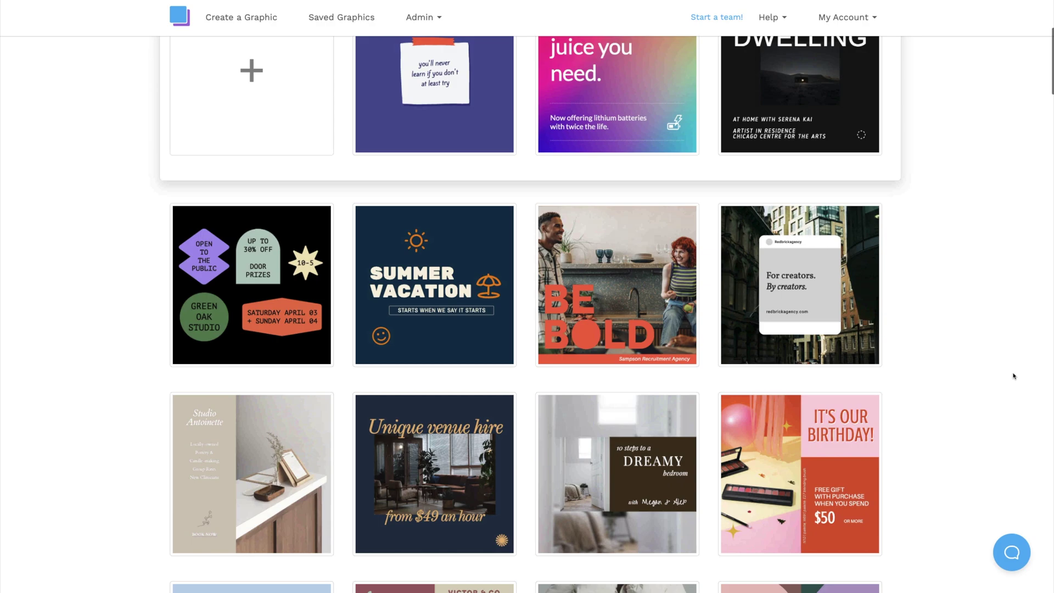
pyautogui.scroll(-2, 1014, 376)
pyautogui.scroll(-3, 1014, 376)
pyautogui.scroll(-1, 1013, 376)
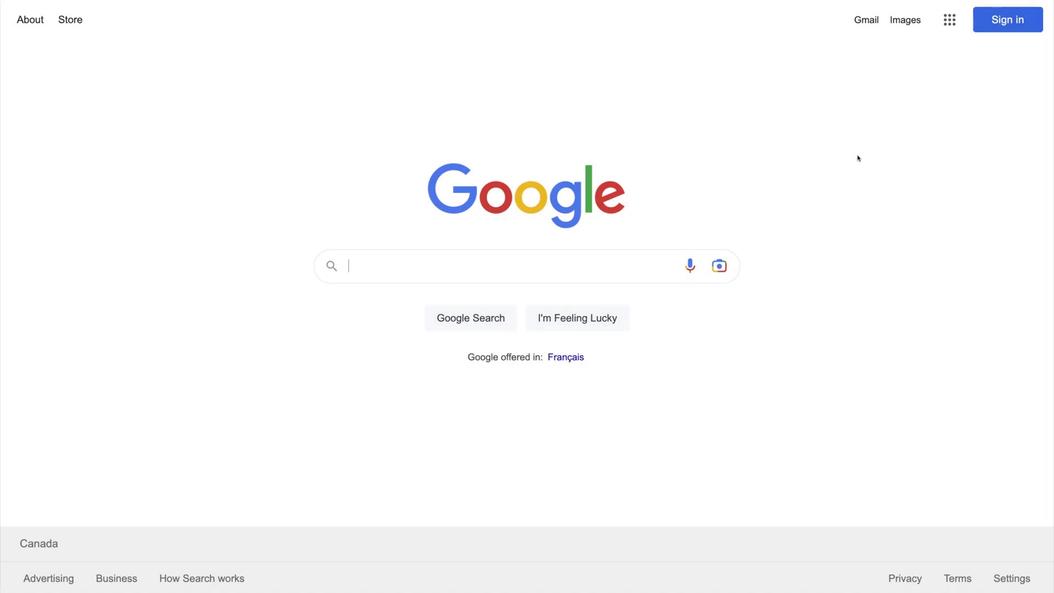
pyautogui.write('www.snappa.com')
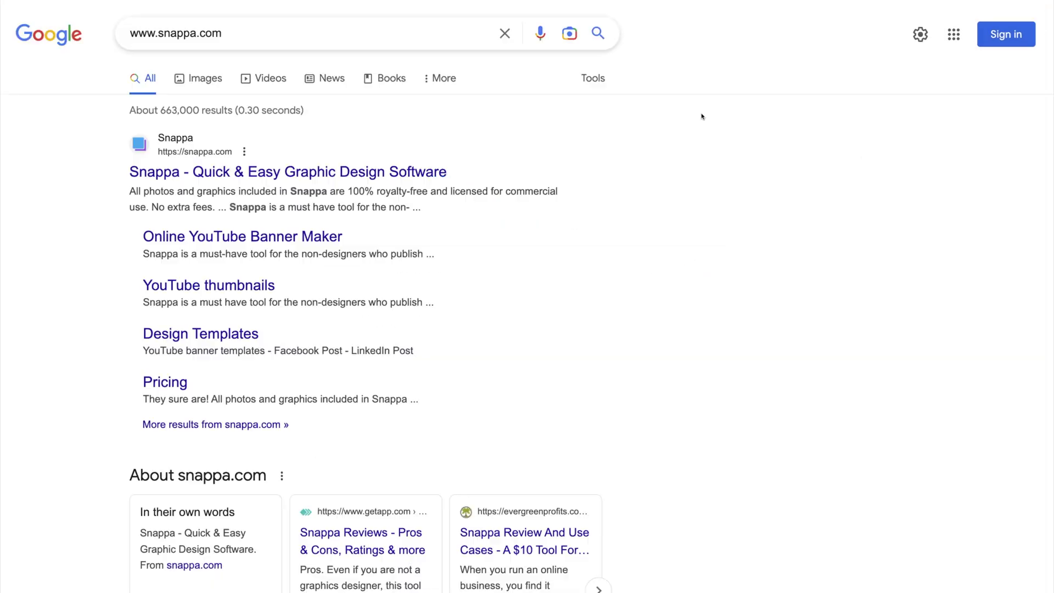
pyautogui.click(428, 172)
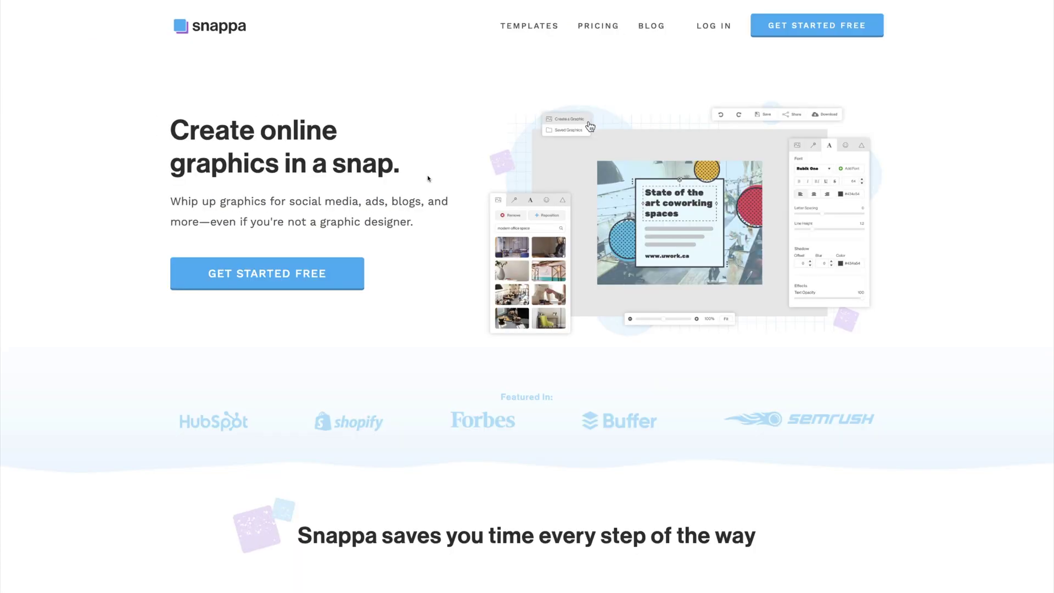
# Step: Start a free Snappa sign-up, entering the name Lucas
pyautogui.click(348, 273)
pyautogui.click(541, 108)
pyautogui.write('Lucas')
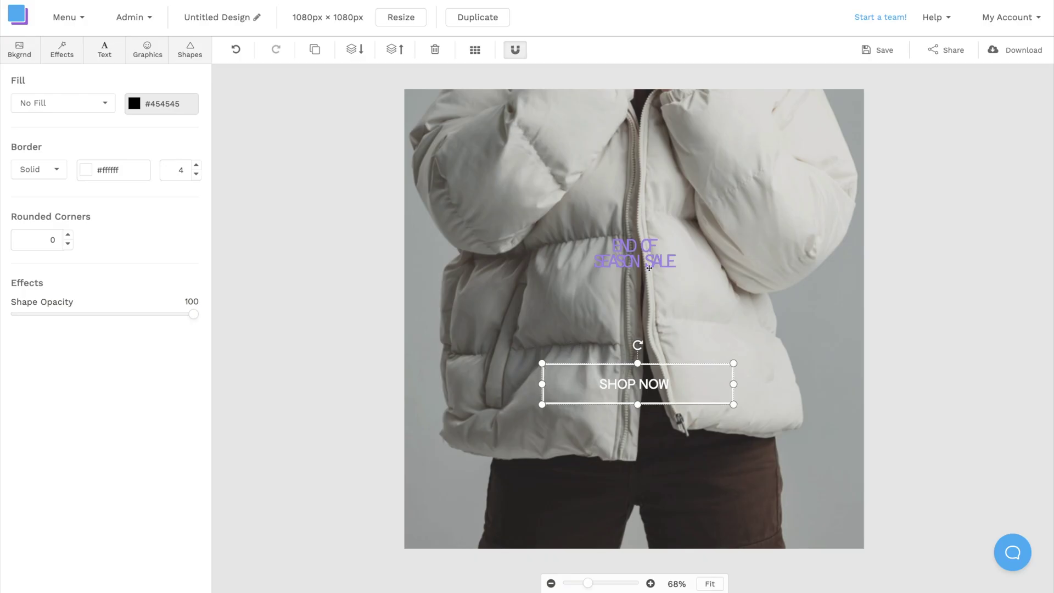
# Step: Make the END OF SEASON SALE headline text black
pyautogui.click(77, 103)
pyautogui.click(66, 240)
pyautogui.click(134, 162)
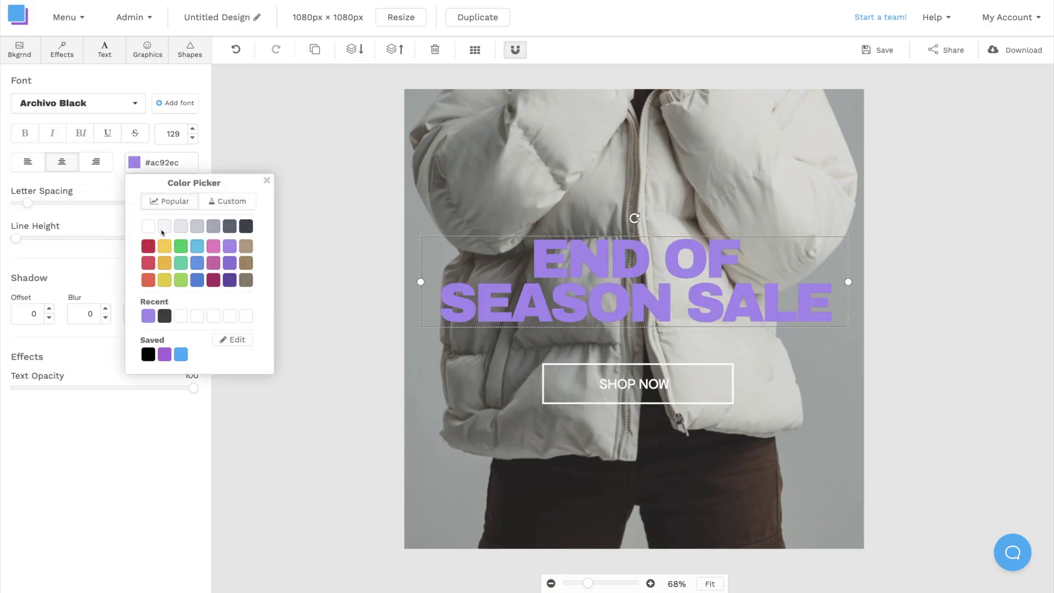
pyautogui.click(148, 354)
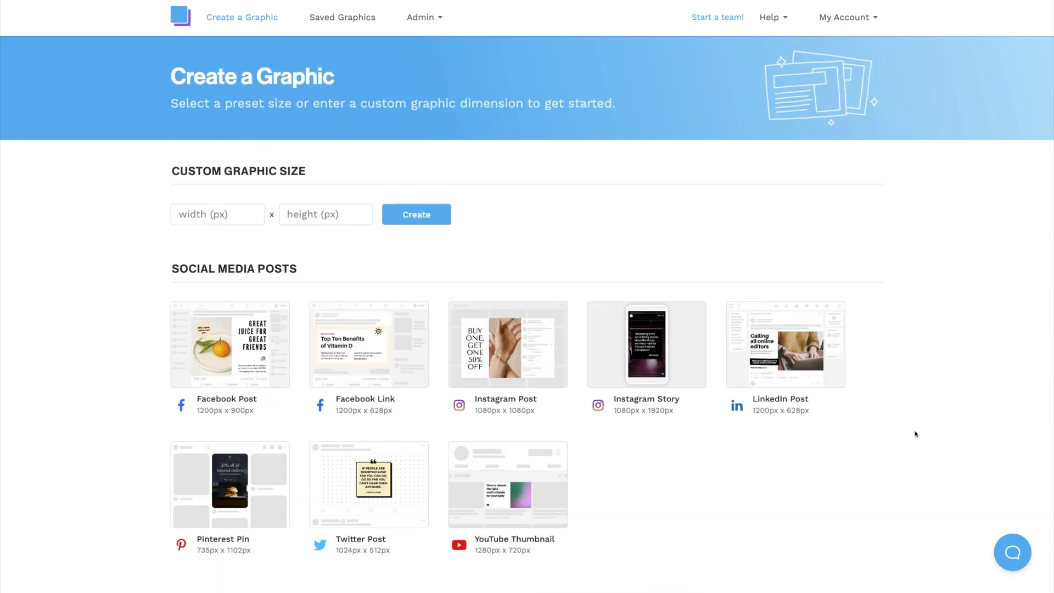
# Step: Choose the square Instagram Post preset size
pyautogui.scroll(-3, 915, 434)
pyautogui.scroll(-1, 915, 434)
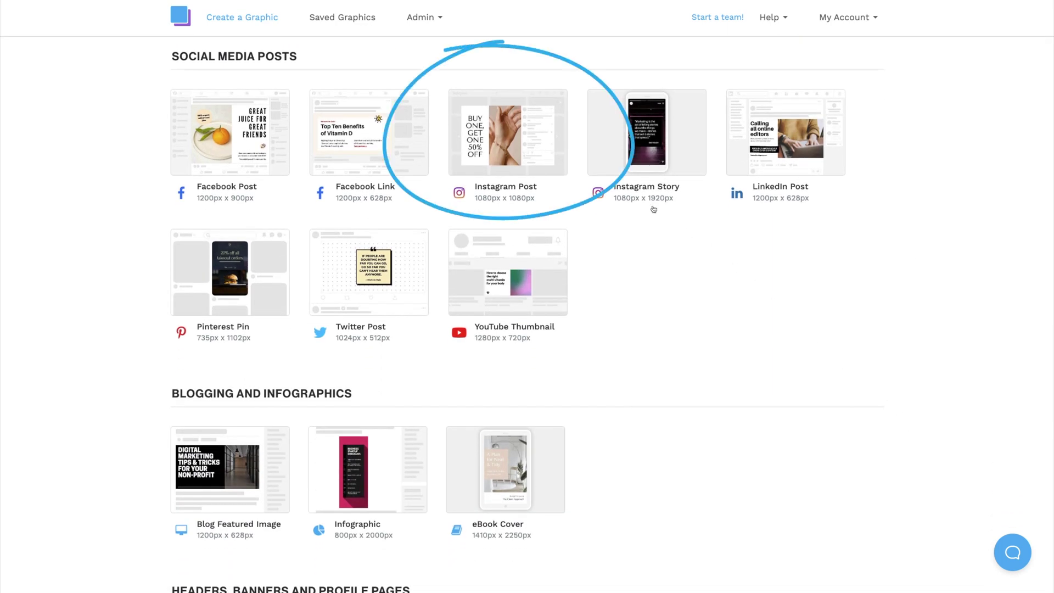
pyautogui.click(512, 163)
# Step: Scroll the Instagram Post templates to find the Europe's Best template
pyautogui.scroll(-5, 977, 231)
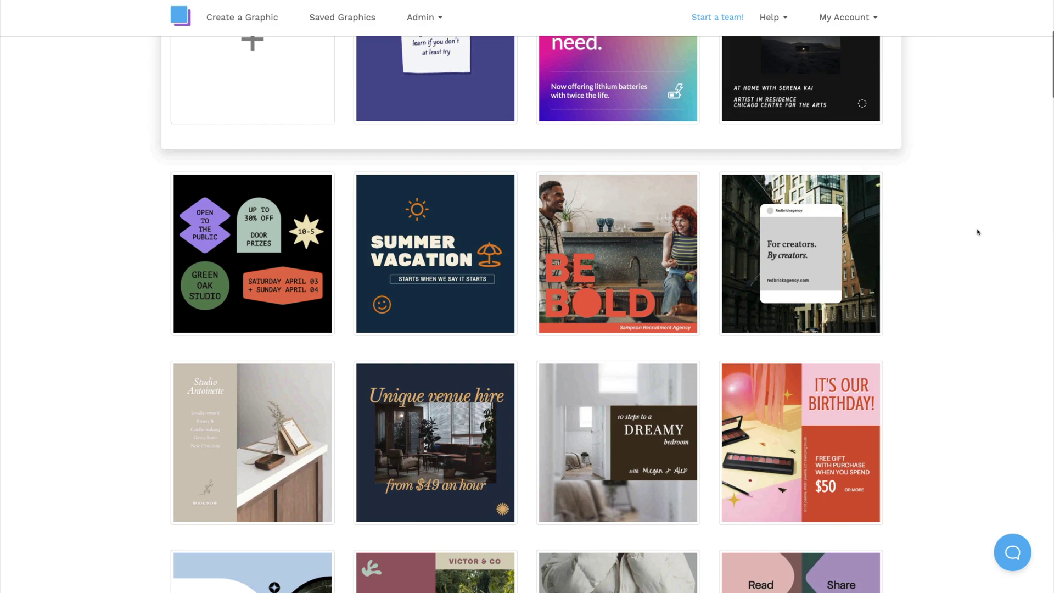
pyautogui.scroll(-5, 977, 231)
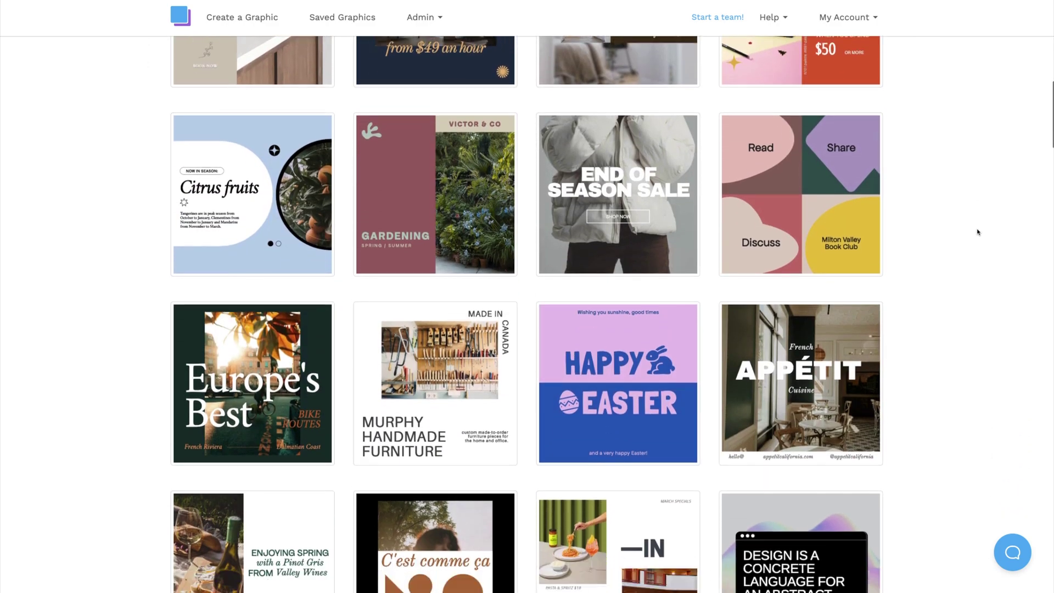
pyautogui.scroll(-9, 977, 232)
pyautogui.scroll(-1, 976, 231)
pyautogui.scroll(-4, 977, 232)
pyautogui.scroll(-2, 977, 231)
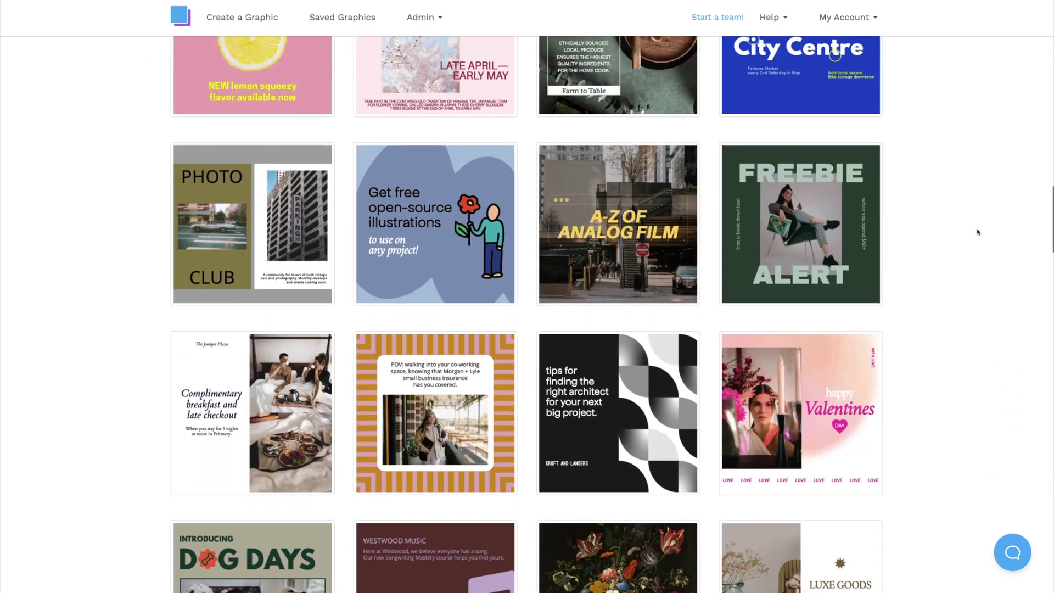
pyautogui.scroll(-3, 977, 231)
pyautogui.scroll(-6, 977, 232)
pyautogui.scroll(-6, 977, 232)
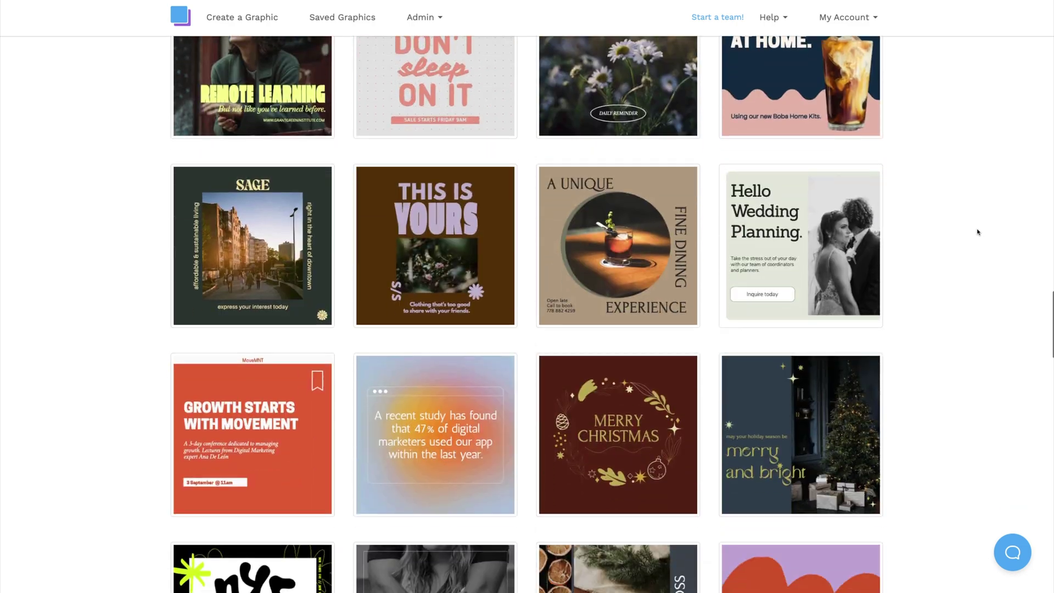
pyautogui.scroll(-1, 977, 232)
pyautogui.scroll(-5, 977, 232)
pyautogui.scroll(-1, 977, 232)
pyautogui.scroll(7, 977, 232)
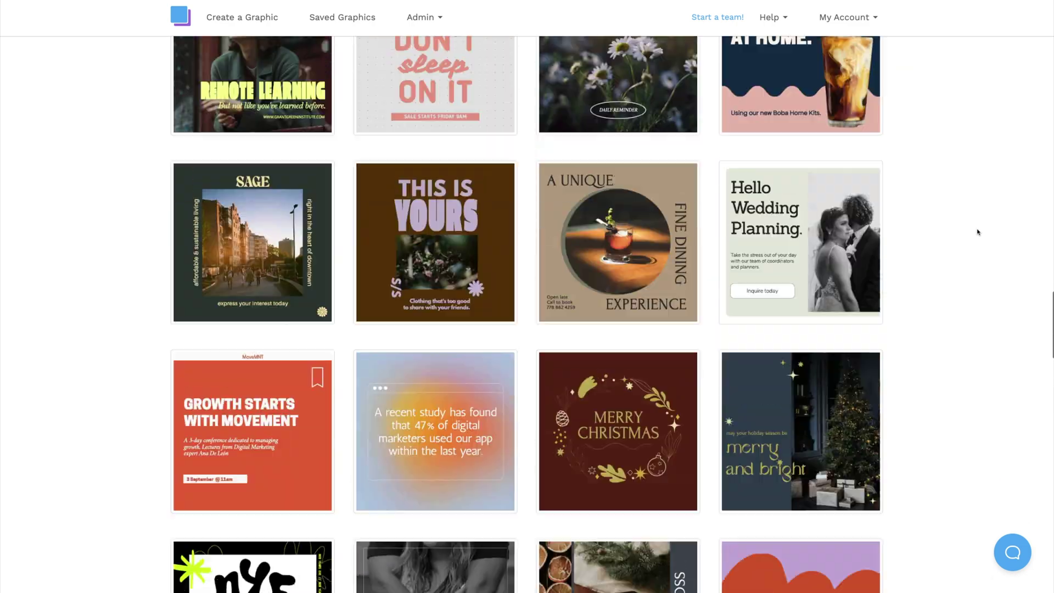
pyautogui.scroll(10, 977, 232)
pyautogui.scroll(5, 977, 231)
pyautogui.scroll(5, 977, 232)
pyautogui.scroll(6, 976, 232)
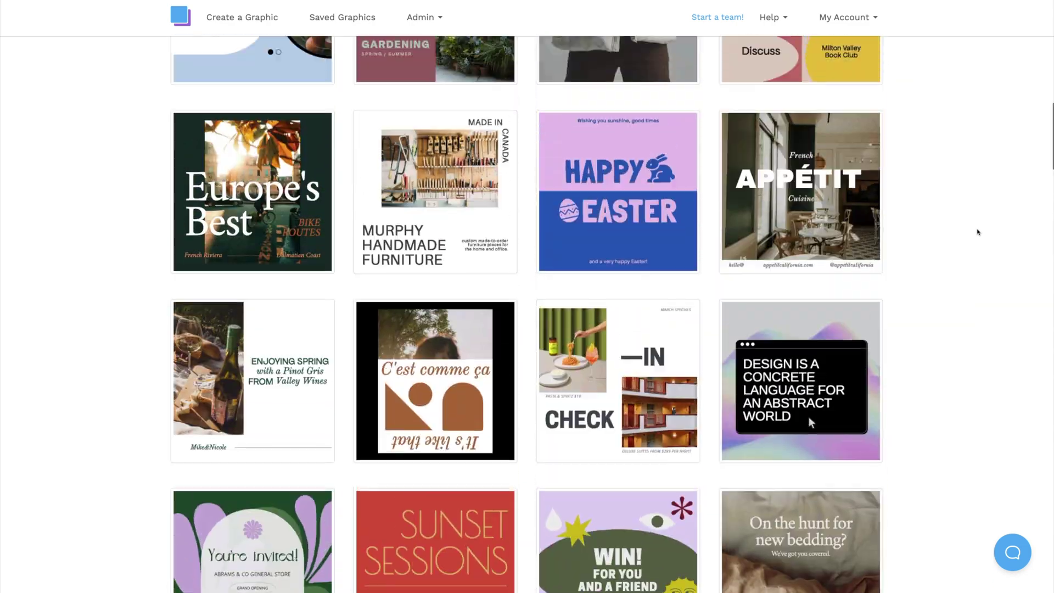
pyautogui.scroll(4, 977, 232)
# Step: Replace the Europe's Best headline with 'Pixel Playground' and shrink it to 224
pyautogui.click(309, 336)
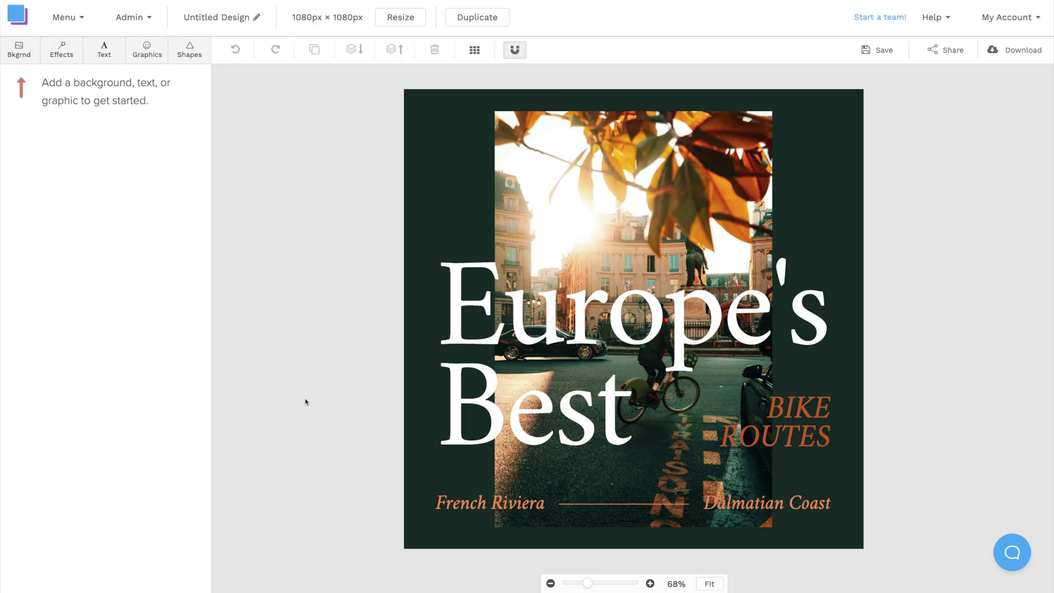
pyautogui.click(470, 332)
pyautogui.write('Pixel')
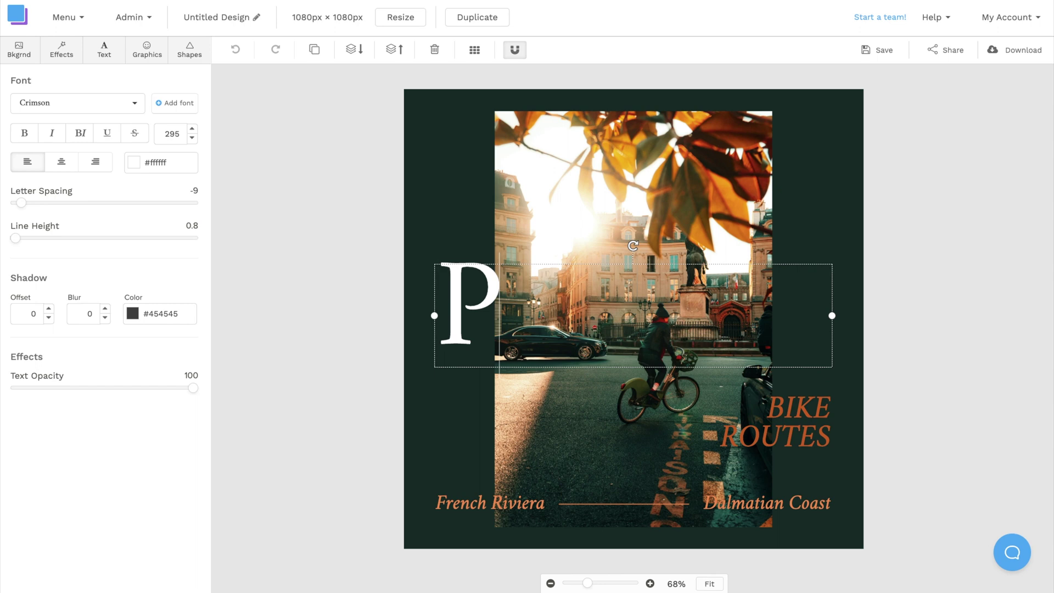
pyautogui.write(' Playgroun')
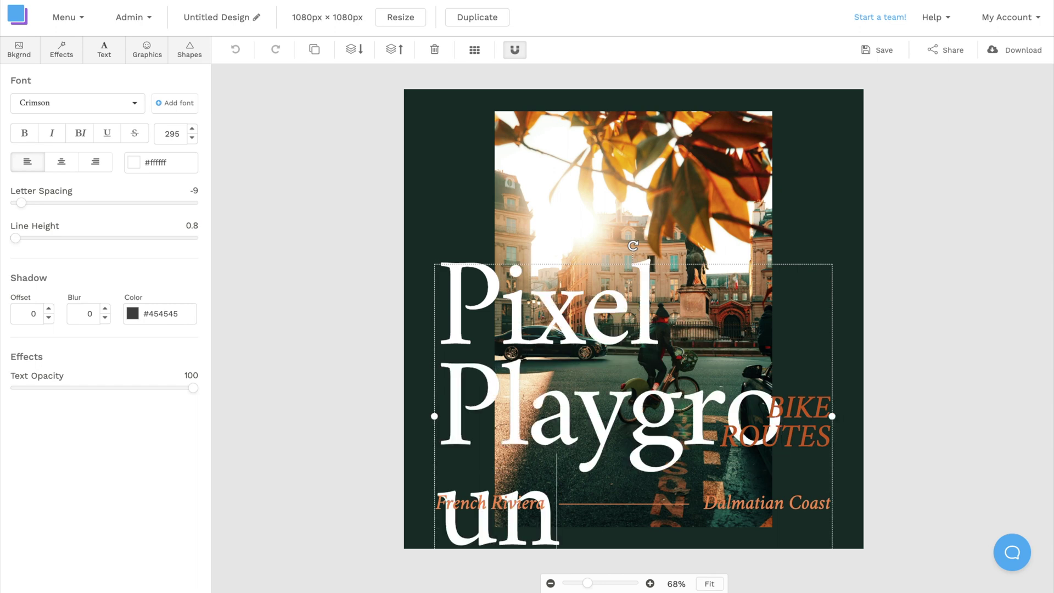
pyautogui.write('d')
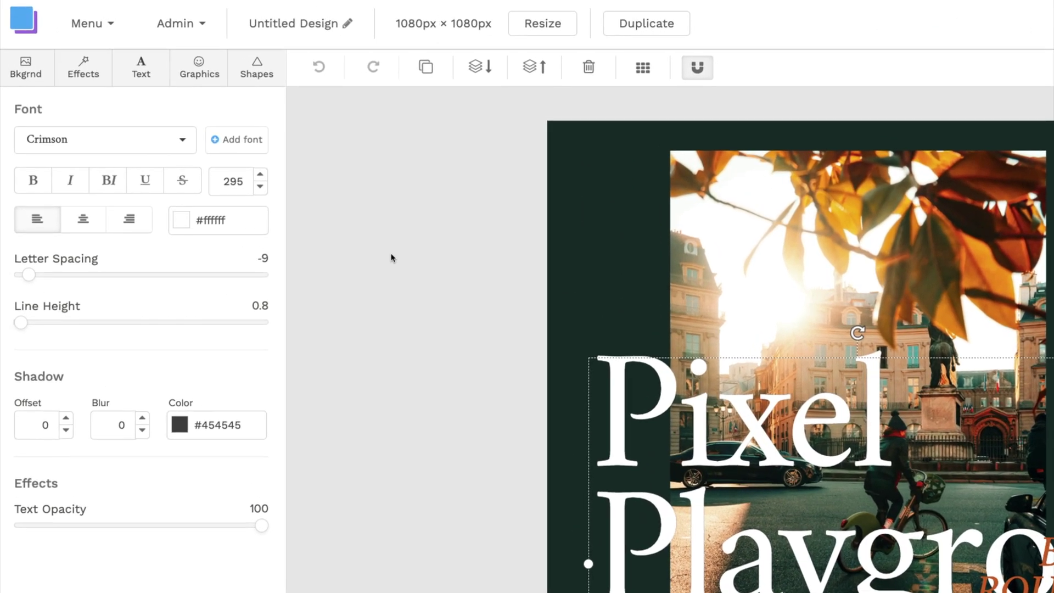
pyautogui.click(260, 186)
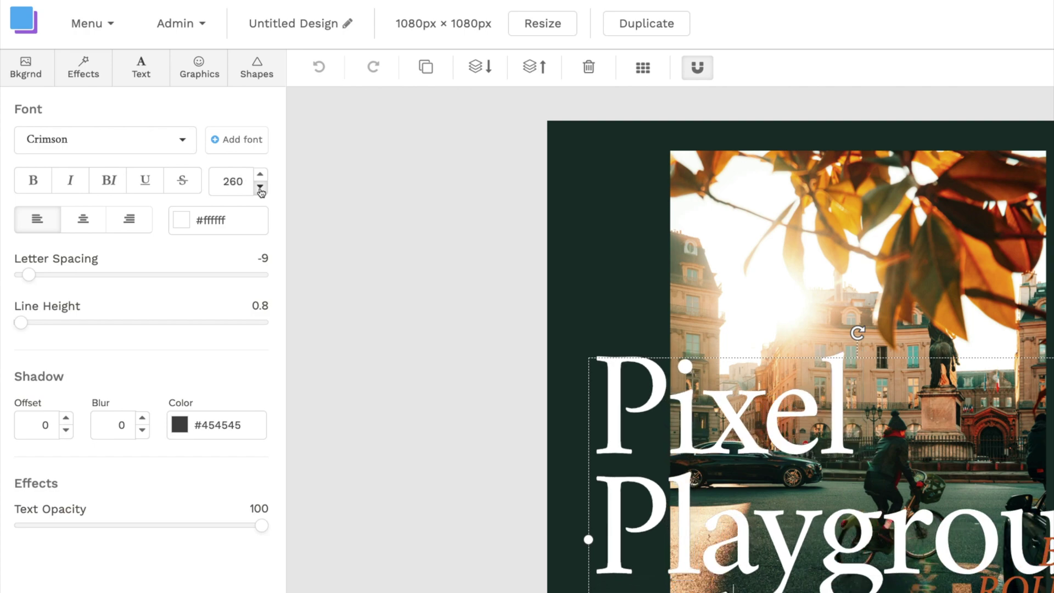
pyautogui.click(260, 188)
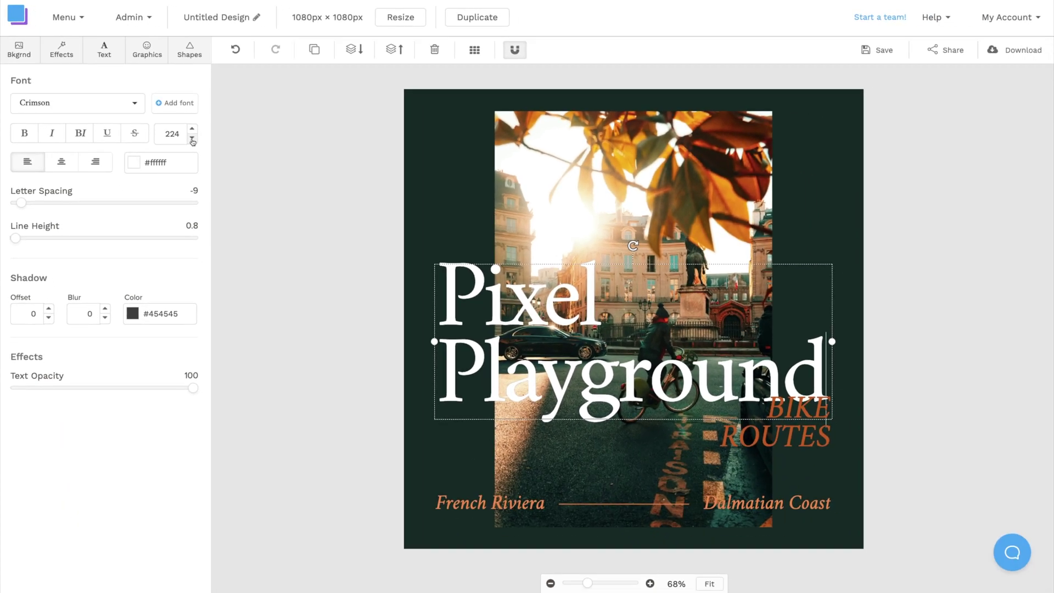
# Step: Keep the Crimson font and set the headline colour to white (#ffffff)
pyautogui.click(115, 107)
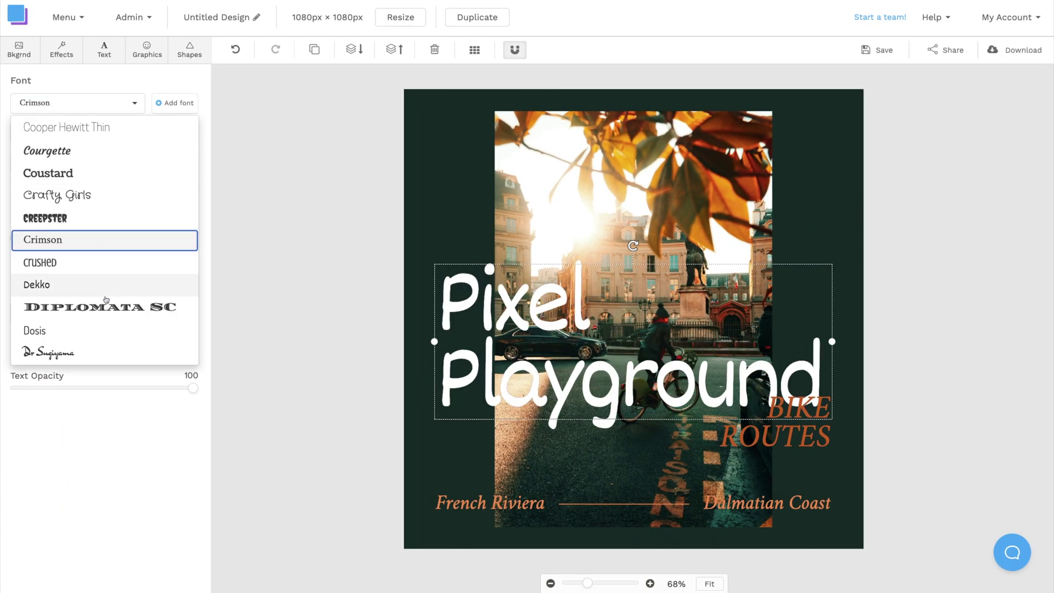
pyautogui.click(90, 241)
pyautogui.click(134, 163)
pyautogui.click(196, 246)
pyautogui.click(213, 246)
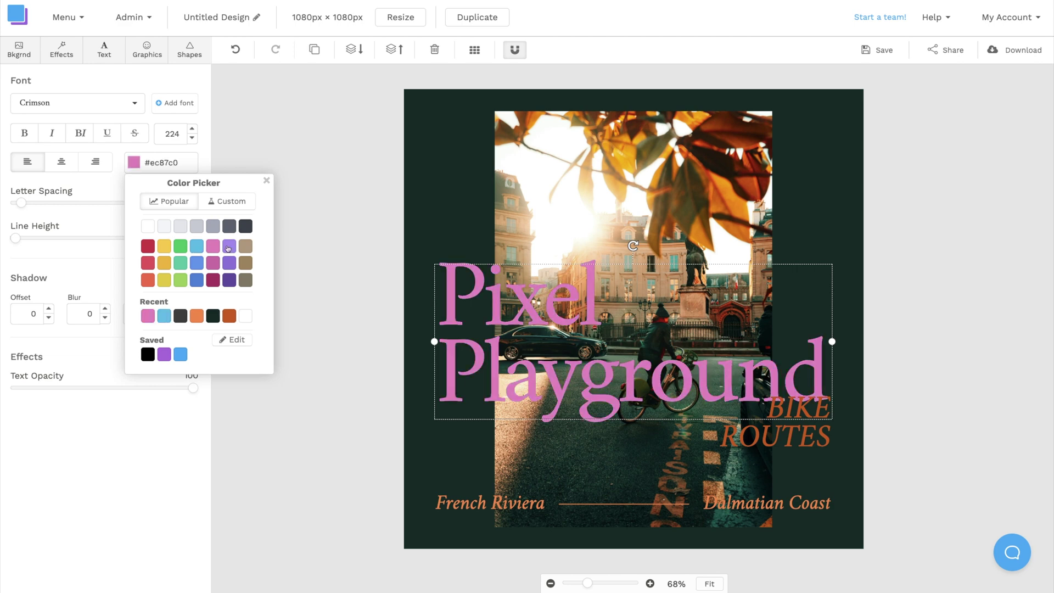
pyautogui.click(148, 225)
pyautogui.moveTo(20, 203)
pyautogui.mouseDown()
pyautogui.moveTo(68, 204)
pyautogui.moveTo(23, 210)
pyautogui.mouseUp()
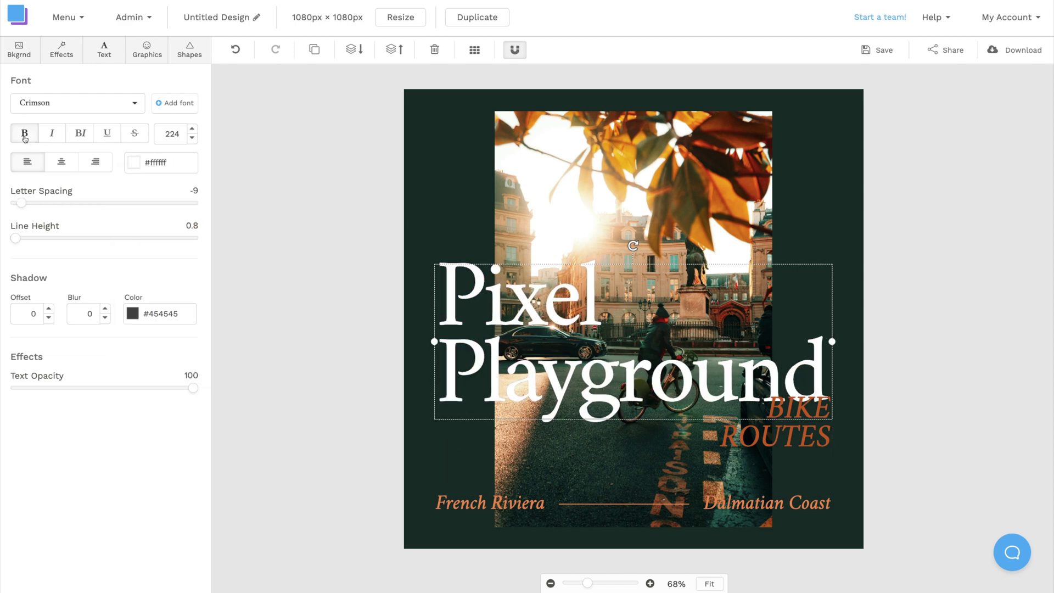
# Step: Change the bottom captions to 'New Episodes' and 'Every Week'
pyautogui.click(51, 133)
pyautogui.doubleClick(490, 502)
pyautogui.write('New Episodes')
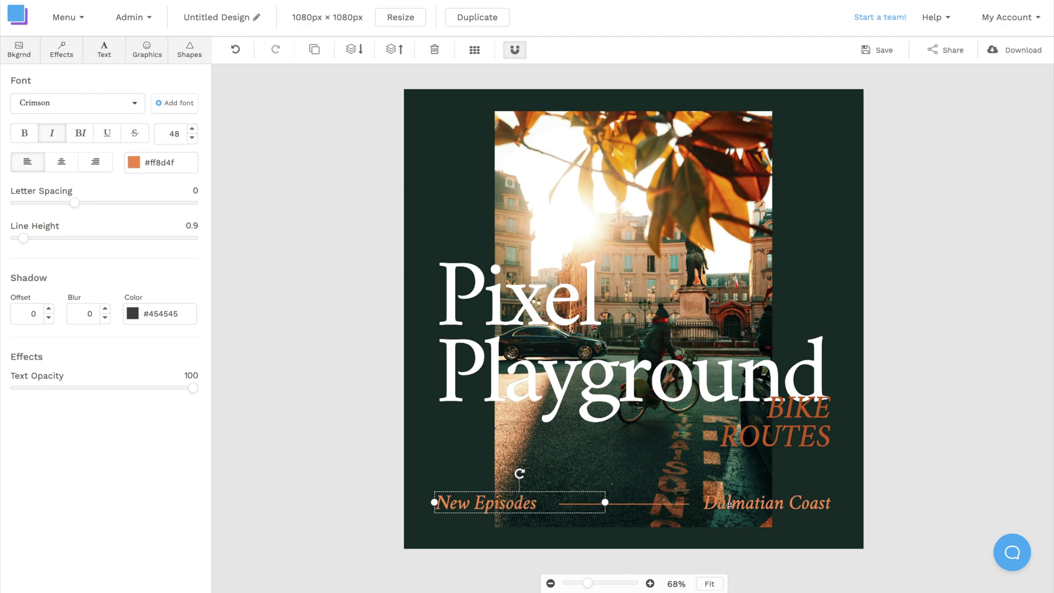
pyautogui.doubleClick(729, 504)
pyautogui.write('Every Week')
# Step: Change BIKE ROUTES to 'PODCAST' and move it beneath the headline
pyautogui.click(660, 504)
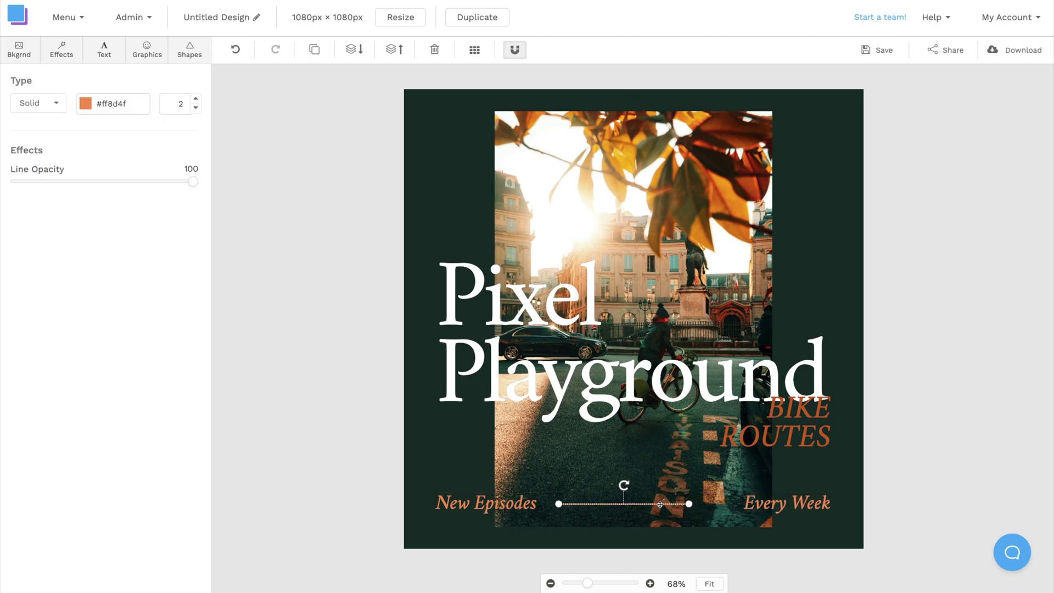
pyautogui.doubleClick(779, 433)
pyautogui.write('PODCAST')
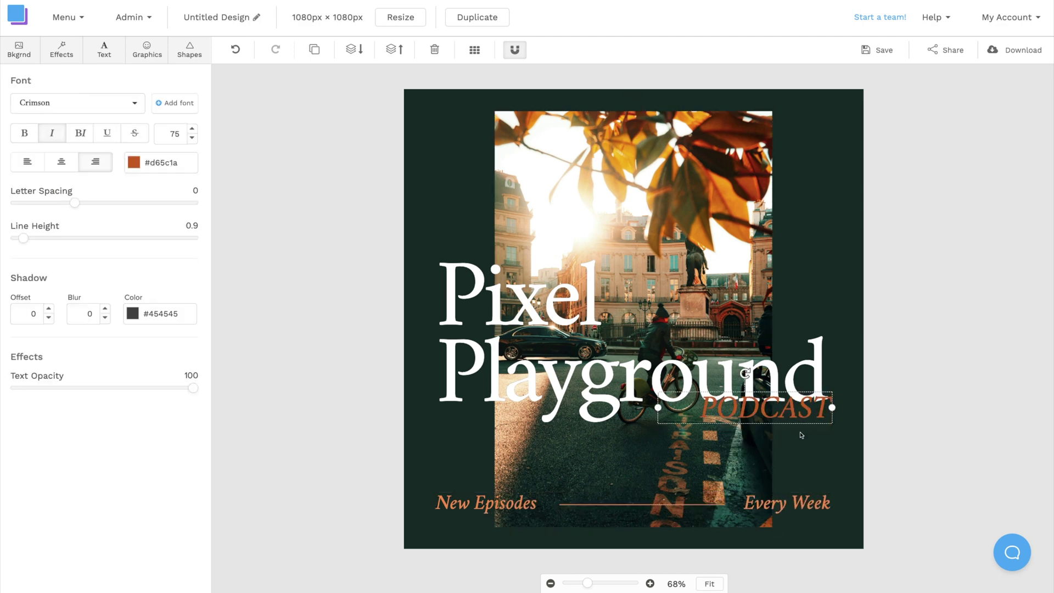
pyautogui.press('Escape')
pyautogui.click(783, 415)
pyautogui.moveTo(782, 415); pyautogui.dragTo(783, 439)
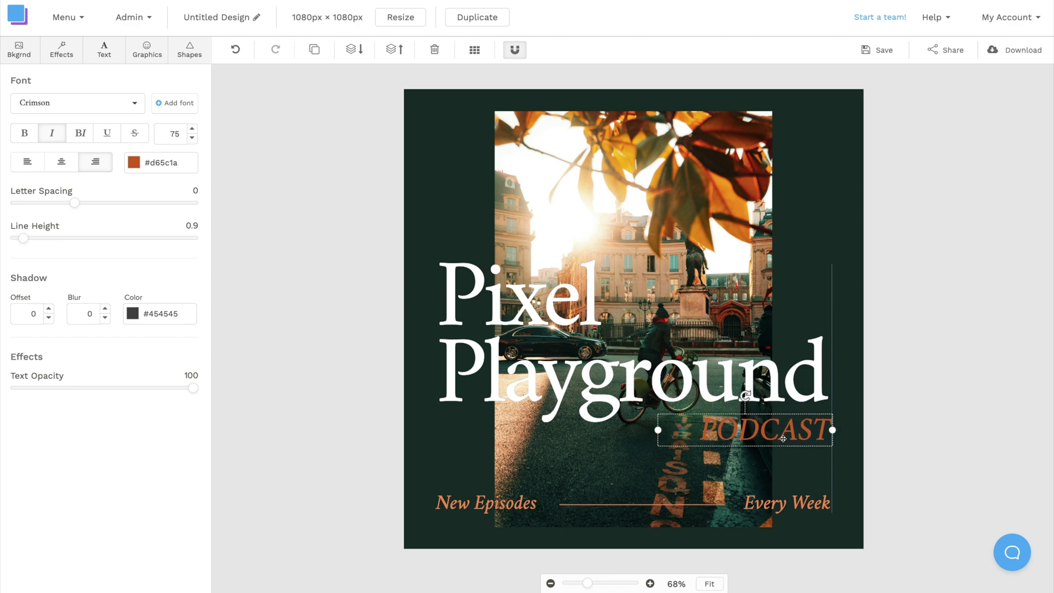
# Step: Delete the street photo from the cover
pyautogui.click(901, 397)
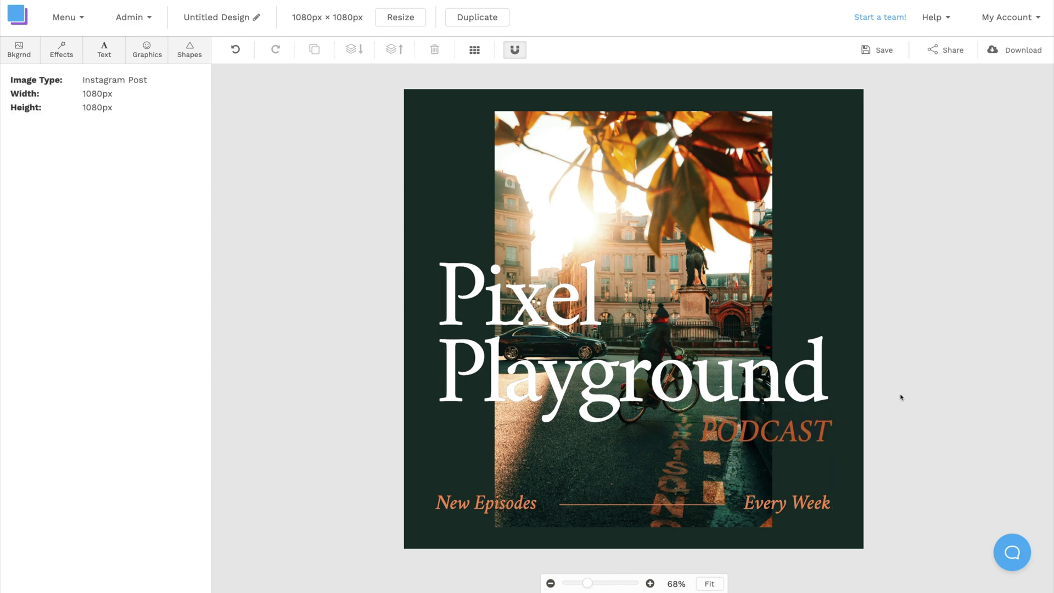
pyautogui.click(748, 193)
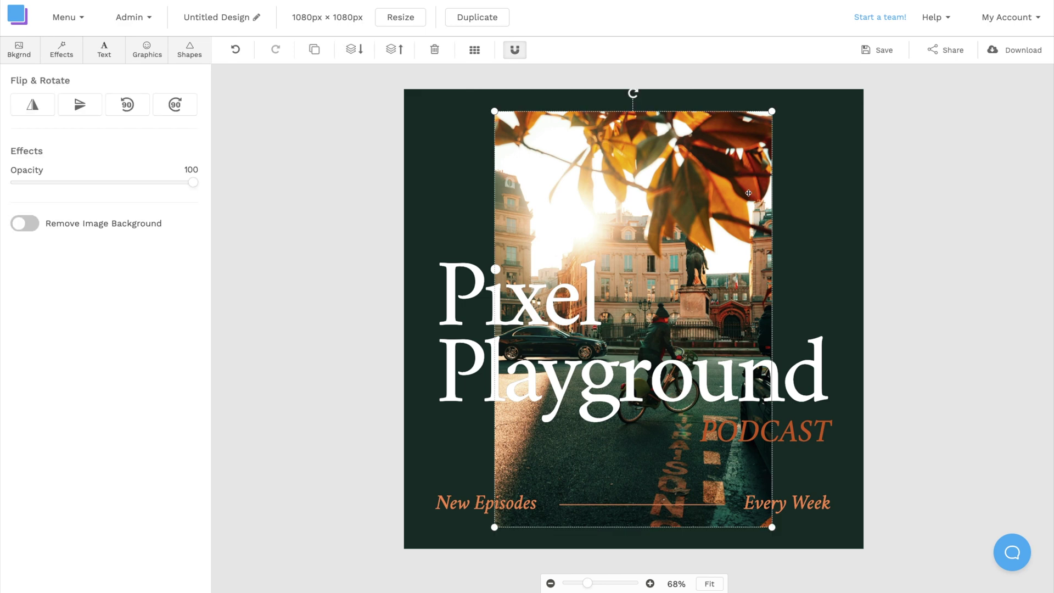
pyautogui.press('Delete')
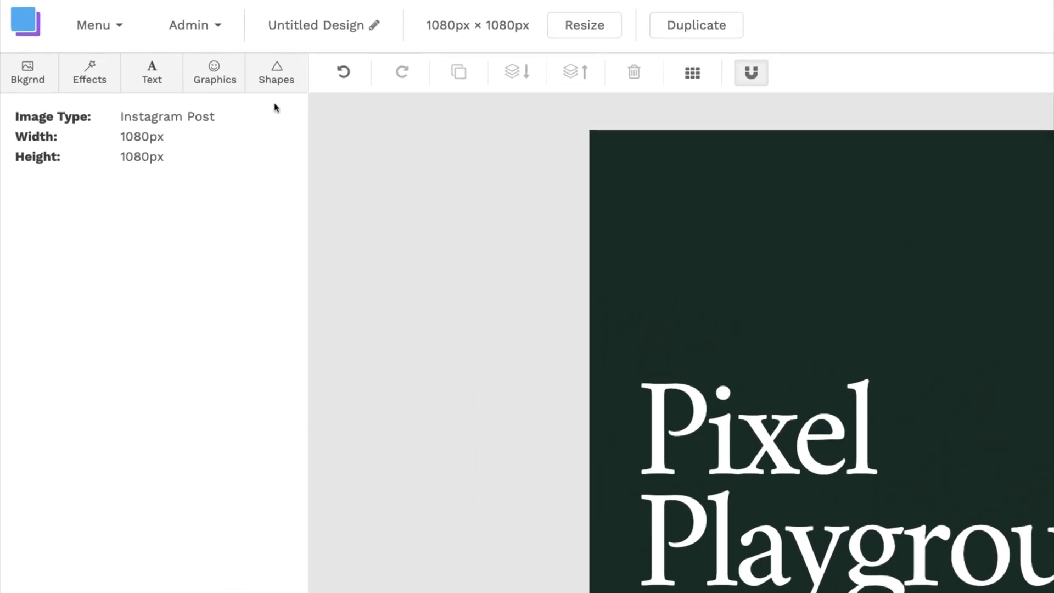
# Step: Search stock photos for 'photographer vertical' and browse the results
pyautogui.click(157, 55)
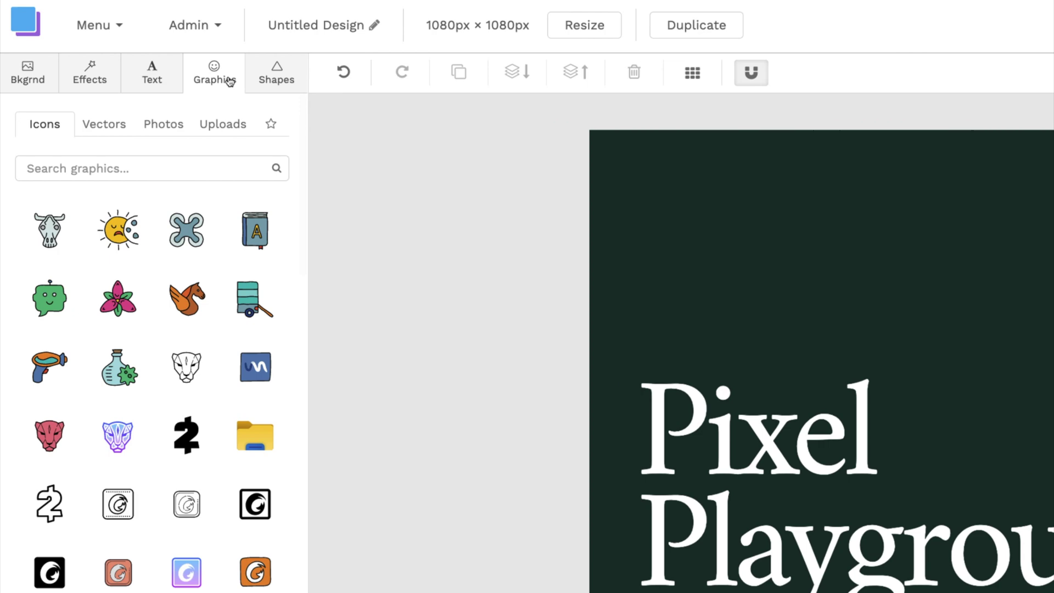
pyautogui.click(163, 125)
pyautogui.scroll(-2, 215, 393)
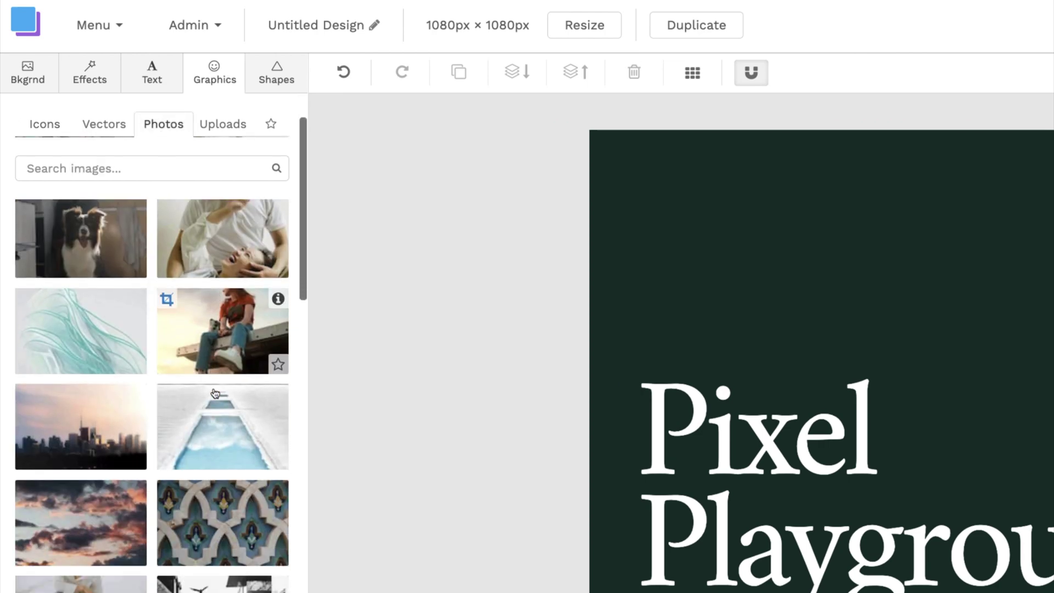
pyautogui.scroll(-5, 215, 393)
pyautogui.scroll(-3, 215, 393)
pyautogui.scroll(-5, 215, 393)
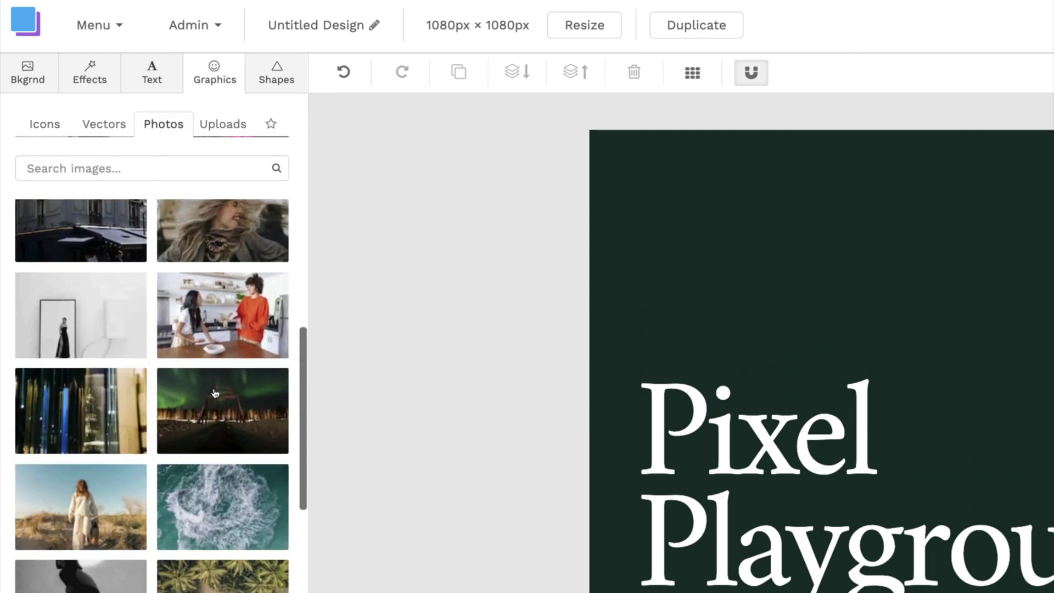
pyautogui.scroll(-1, 215, 392)
pyautogui.scroll(-5, 215, 393)
pyautogui.scroll(-3, 215, 393)
pyautogui.scroll(-1, 215, 393)
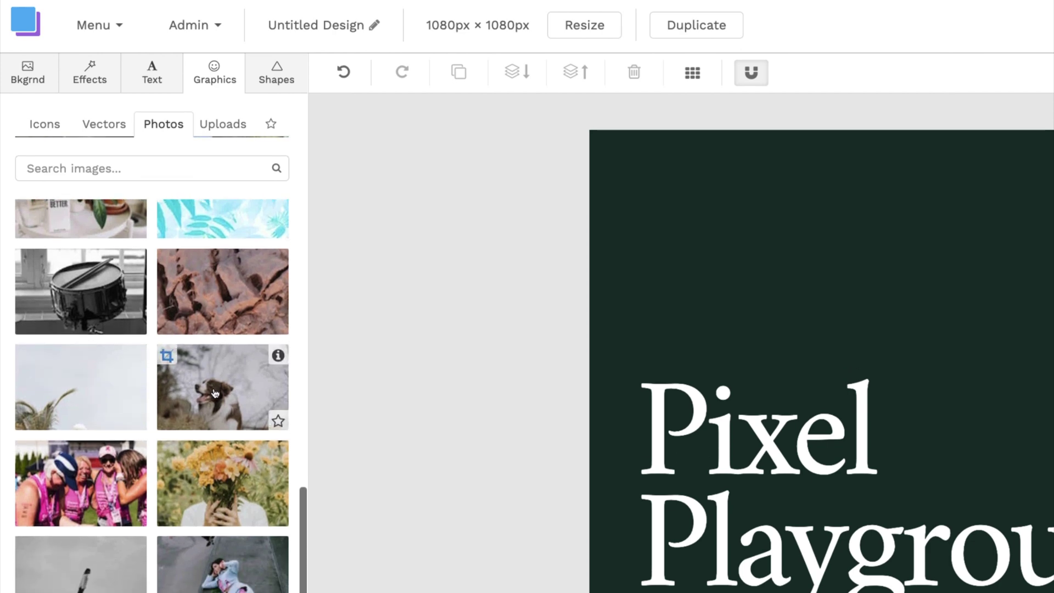
pyautogui.scroll(-5, 215, 393)
pyautogui.scroll(-1, 215, 393)
pyautogui.scroll(-5, 215, 393)
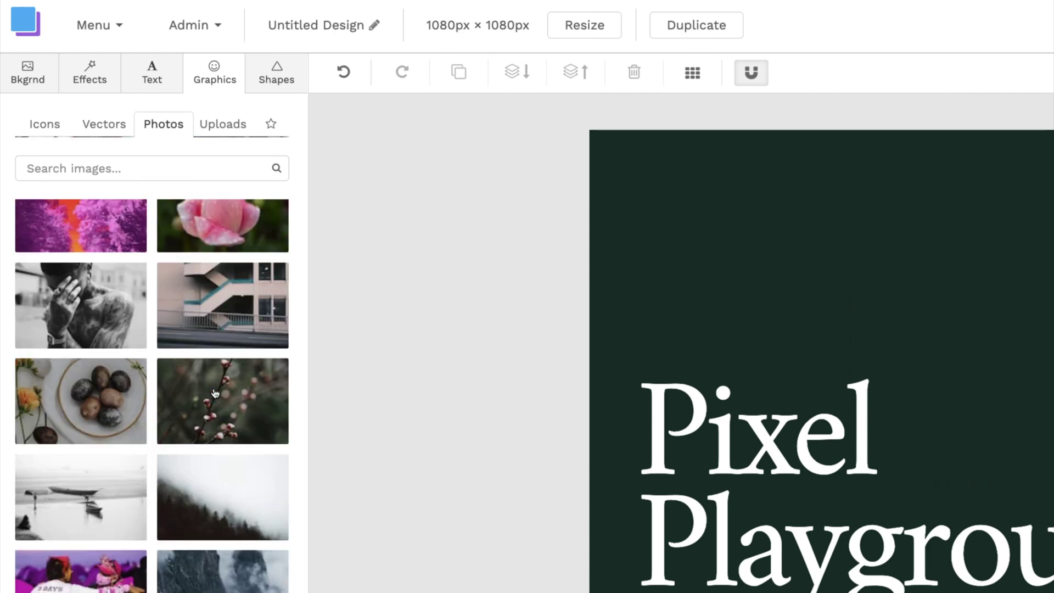
pyautogui.scroll(-1, 215, 393)
pyautogui.write('photographer vertica')
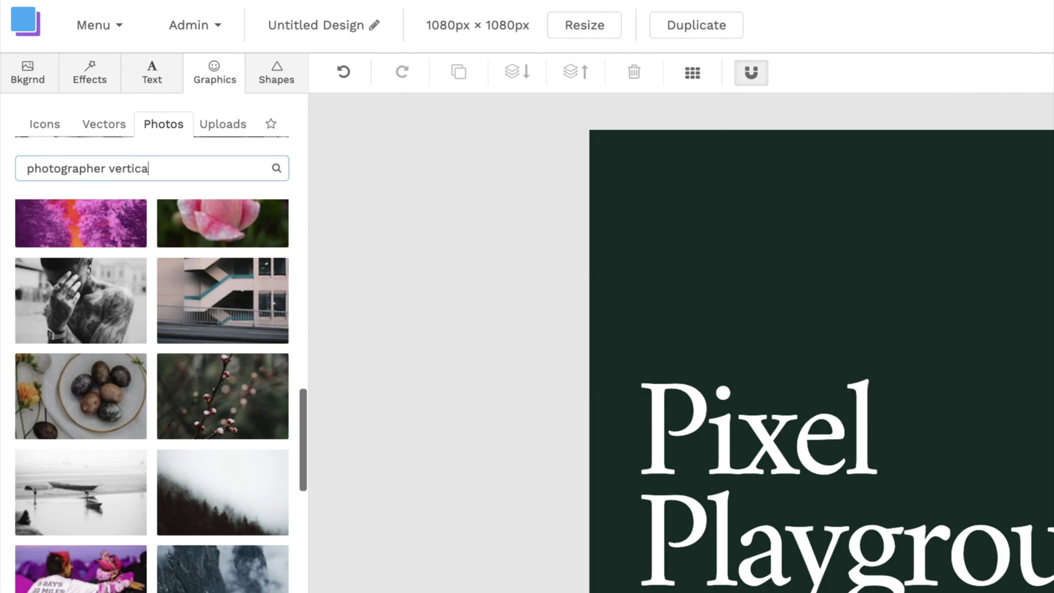
pyautogui.write('l')
pyautogui.scroll(-3, 199, 213)
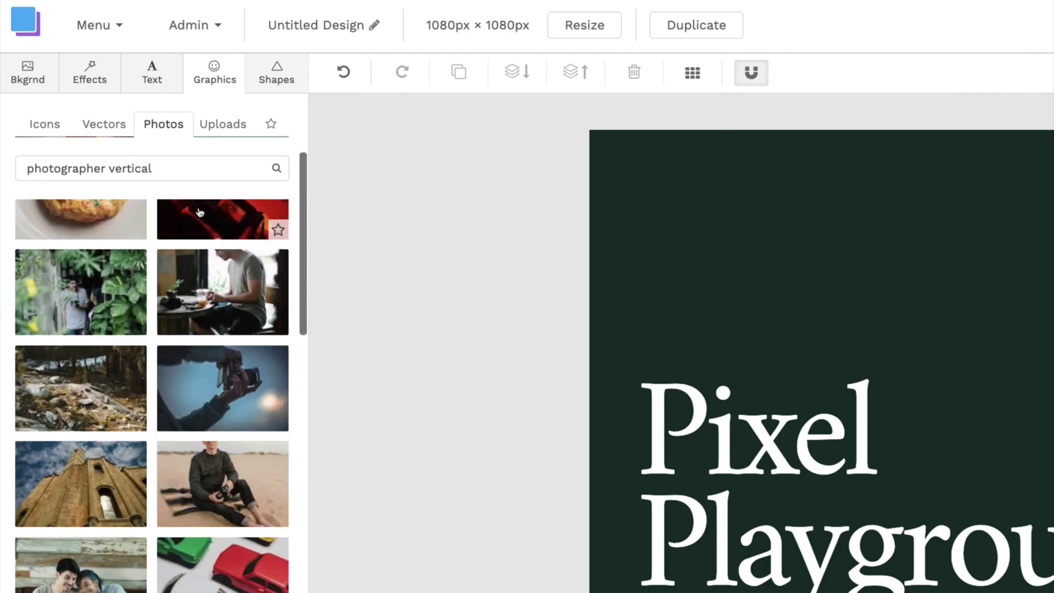
pyautogui.scroll(-3, 200, 213)
pyautogui.scroll(-3, 199, 213)
pyautogui.scroll(5, 199, 213)
pyautogui.scroll(5, 165, 220)
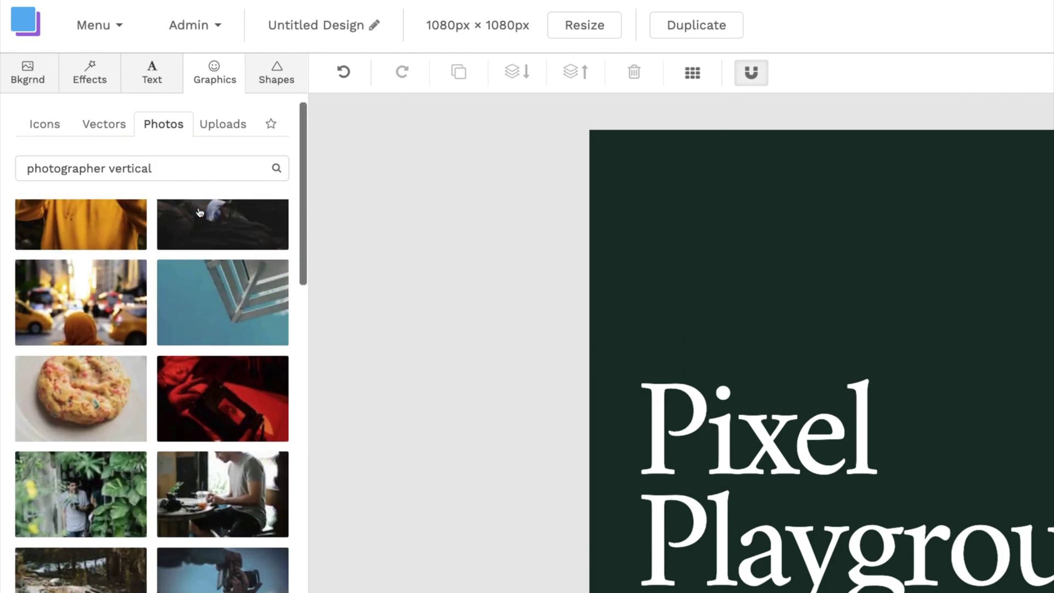
pyautogui.scroll(2, 116, 234)
# Step: Add the yellow-hoodie photographer photo to the cover
pyautogui.click(101, 237)
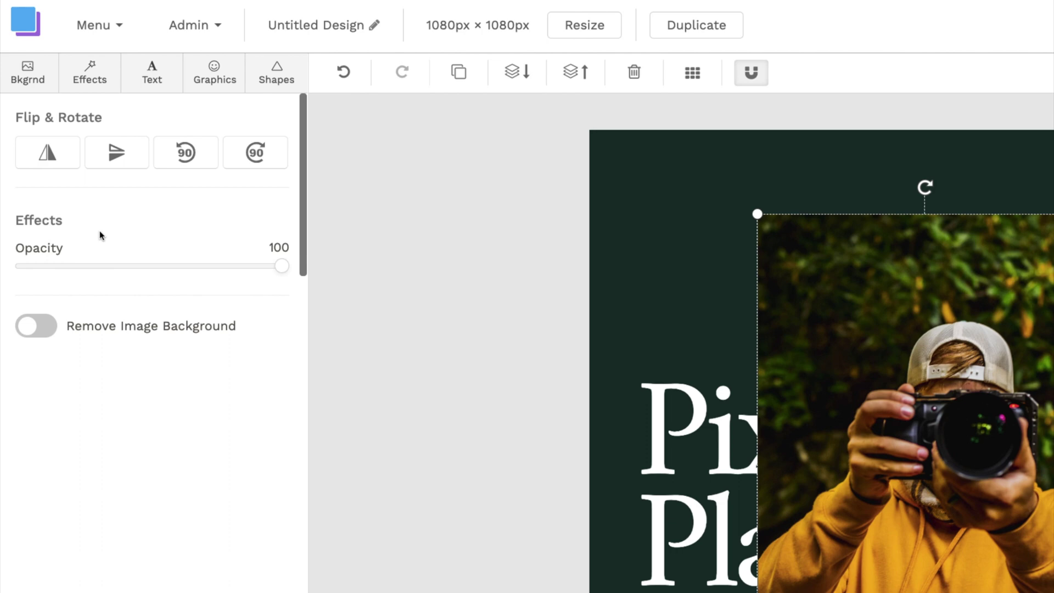
pyautogui.click(210, 80)
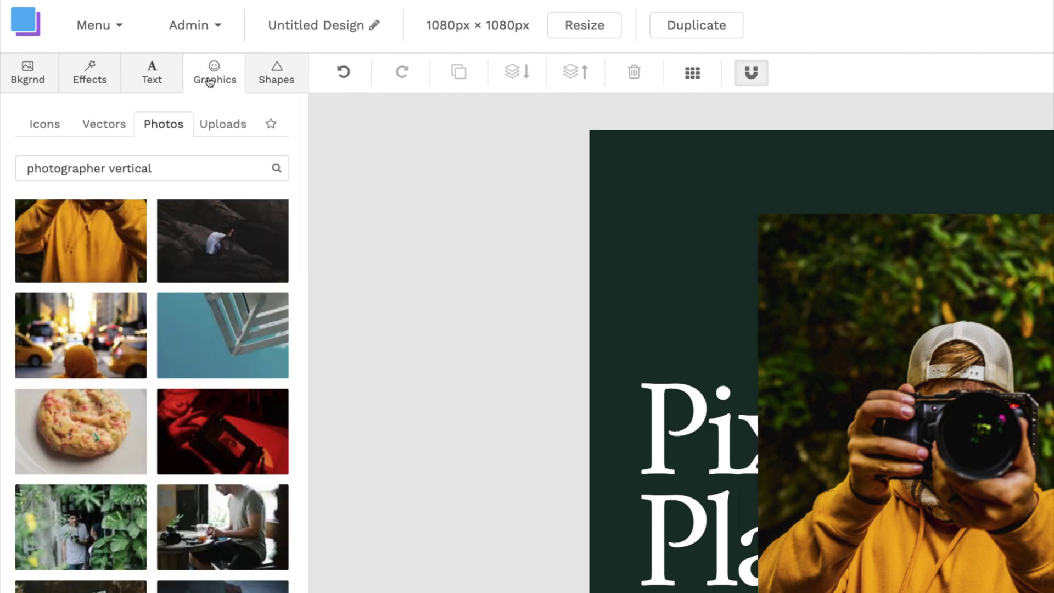
pyautogui.click(224, 123)
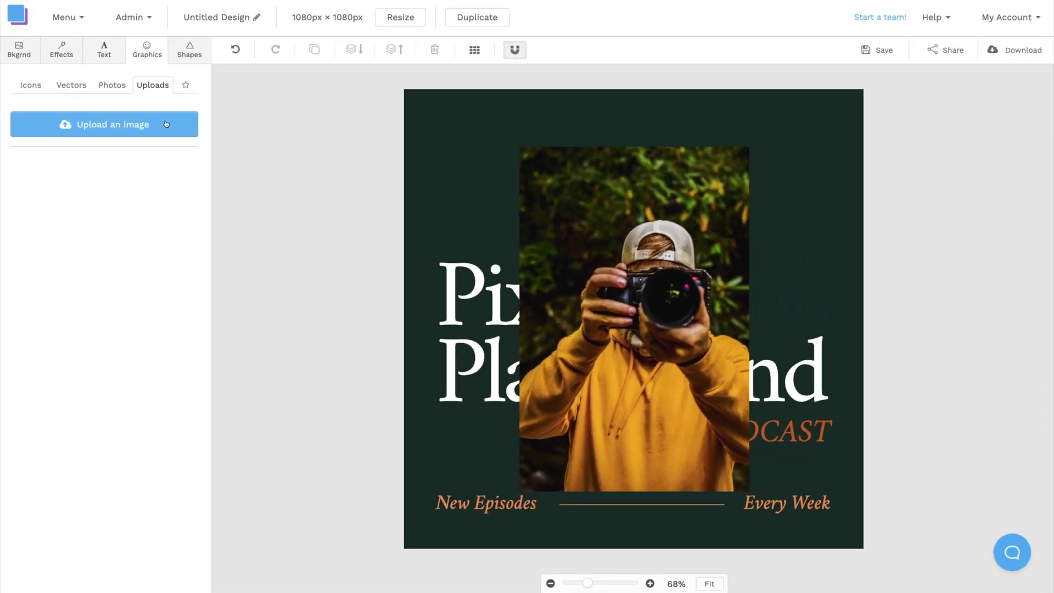
# Step: Enlarge the photographer photo and move it behind the title text
pyautogui.click(544, 195)
pyautogui.moveTo(520, 148); pyautogui.dragTo(489, 116)
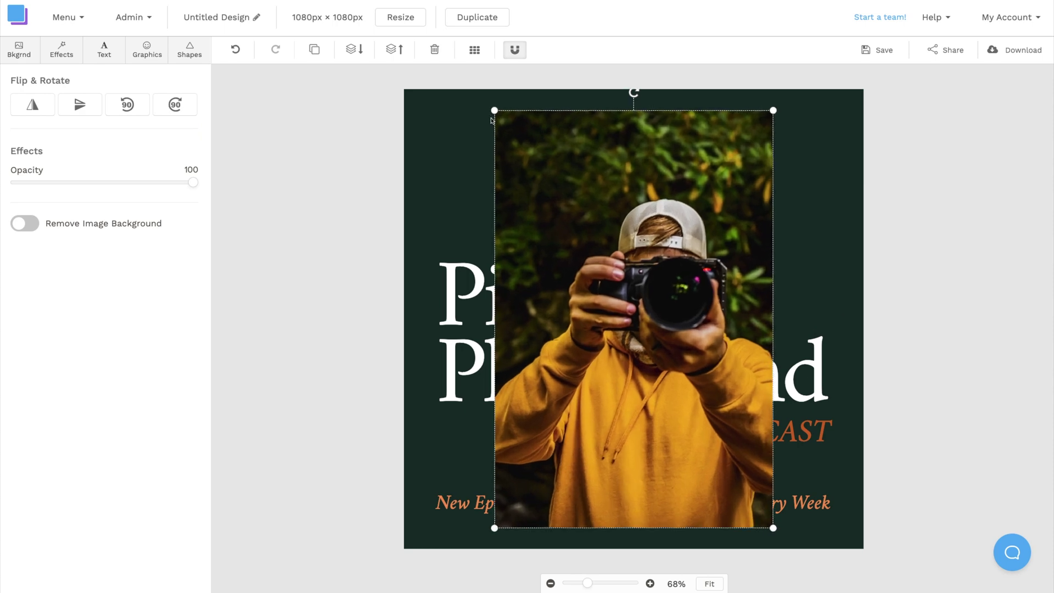
pyautogui.click(356, 54)
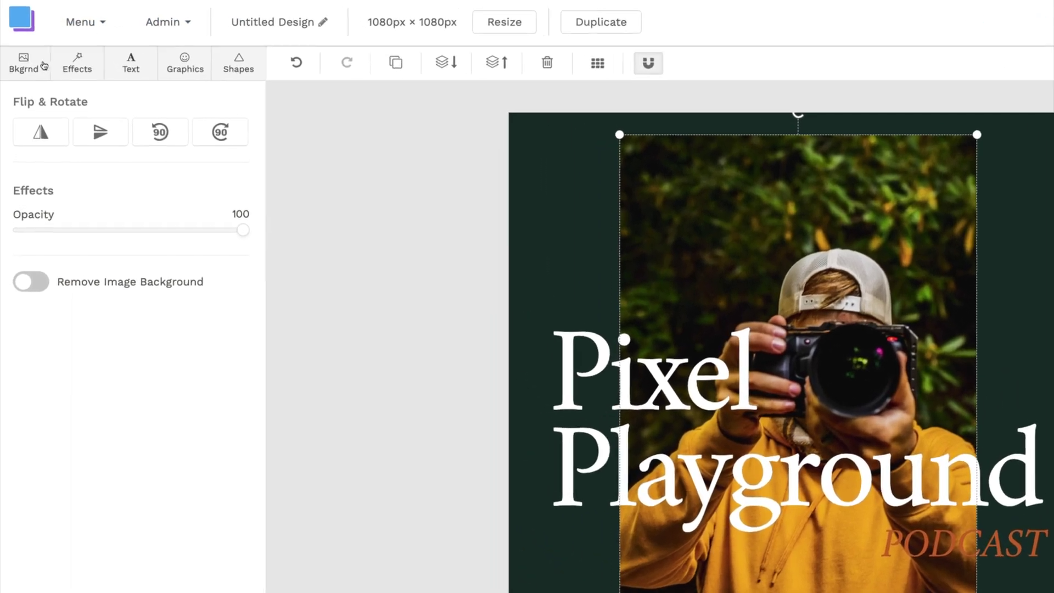
pyautogui.click(34, 51)
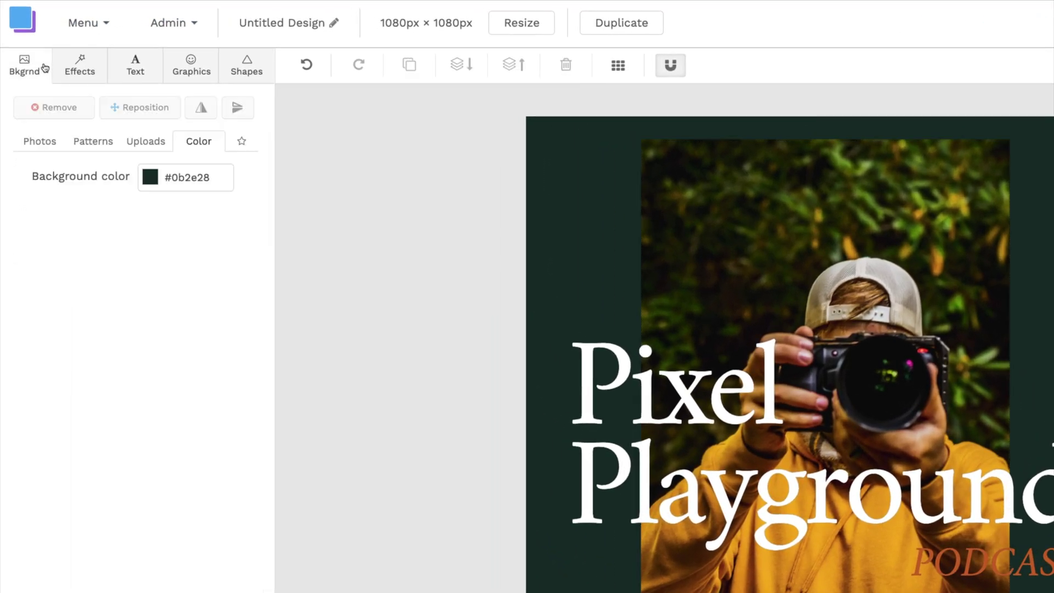
pyautogui.click(150, 177)
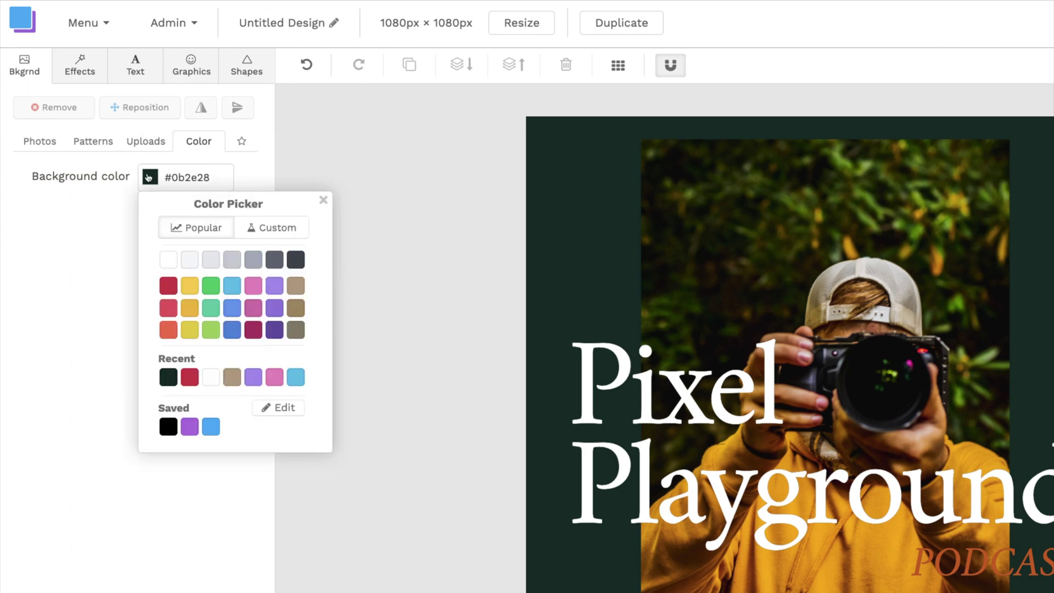
pyautogui.click(168, 285)
pyautogui.click(232, 286)
pyautogui.click(92, 141)
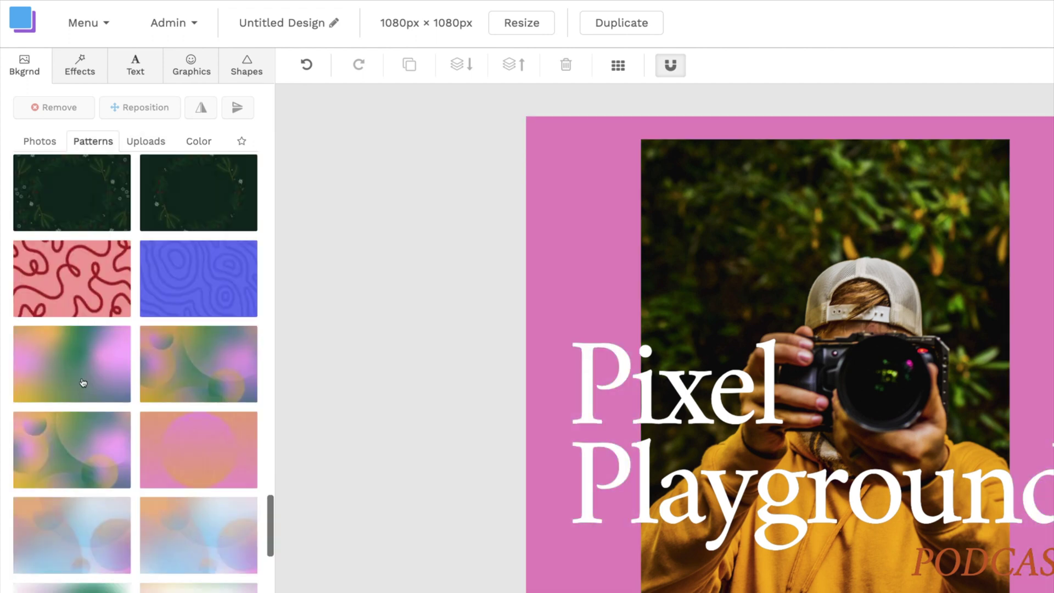
pyautogui.click(126, 355)
pyautogui.click(197, 278)
pyautogui.click(110, 258)
pyautogui.click(114, 199)
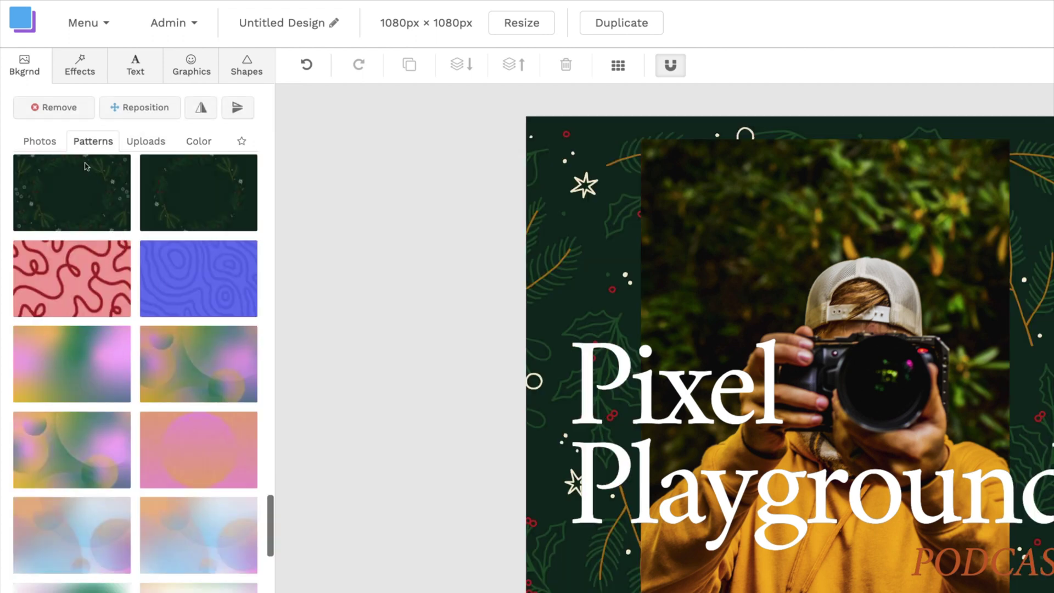
pyautogui.click(39, 141)
pyautogui.click(198, 245)
pyautogui.click(198, 330)
pyautogui.click(212, 499)
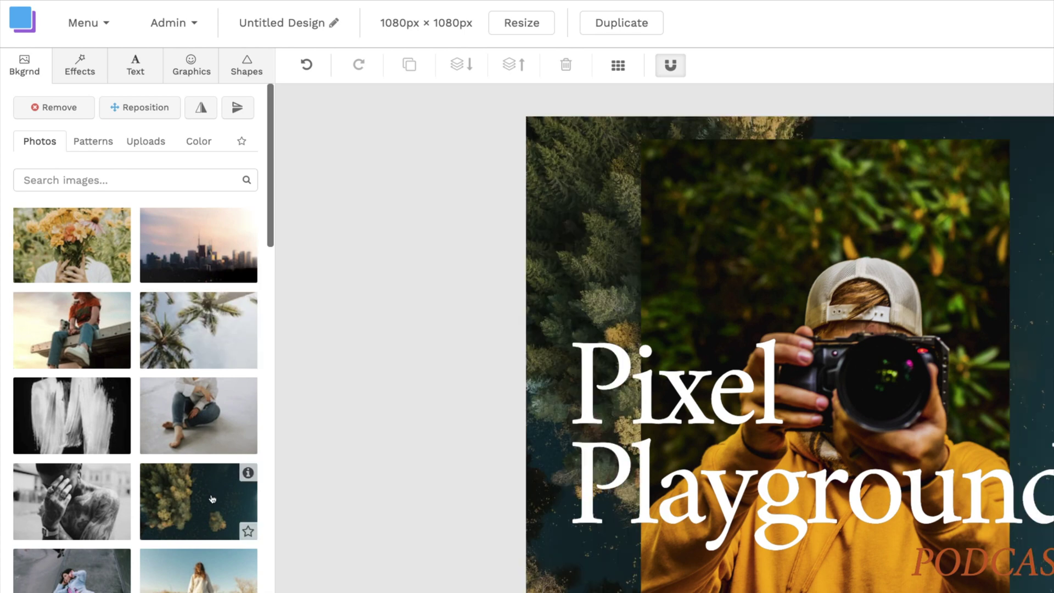
pyautogui.click(62, 107)
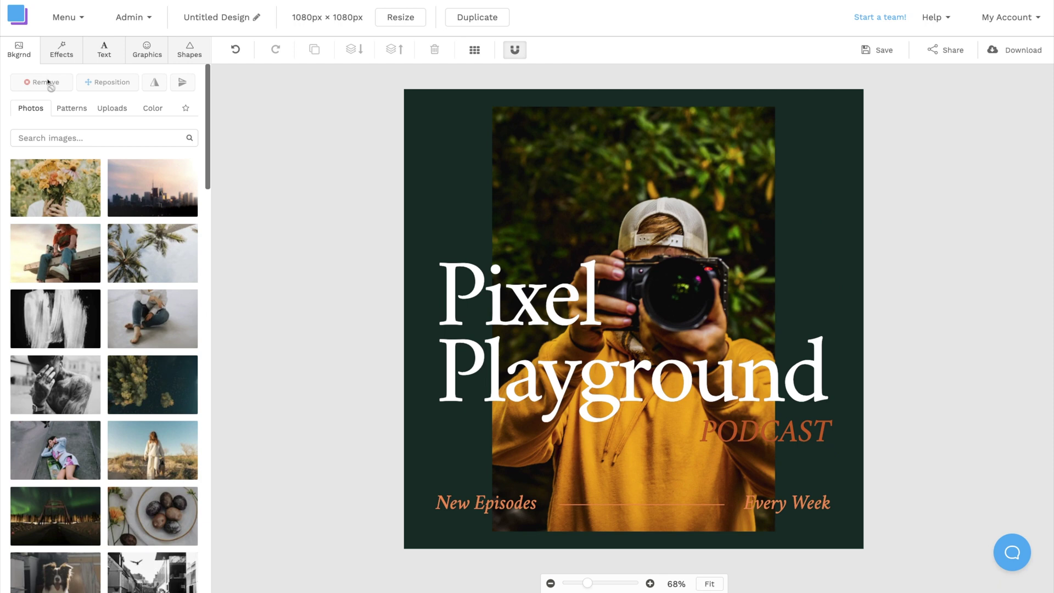
# Step: Name the design 'YT Podcast Thumbnail', save, and download it as Retina JPG (2x)
pyautogui.click(254, 17)
pyautogui.write('YT Podcast Thumbnail')
pyautogui.click(286, 85)
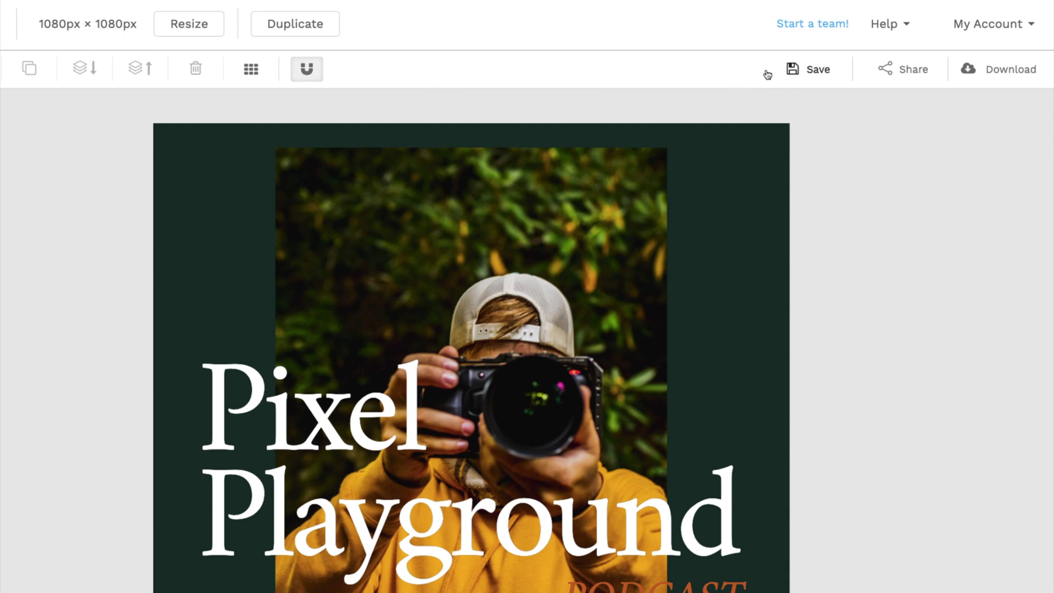
pyautogui.click(793, 70)
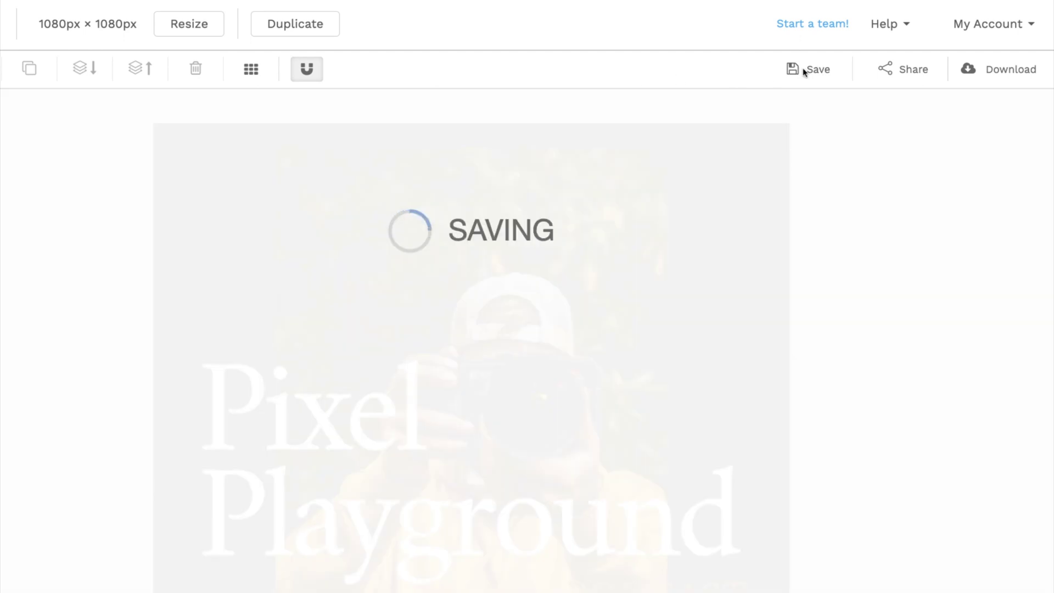
pyautogui.click(989, 76)
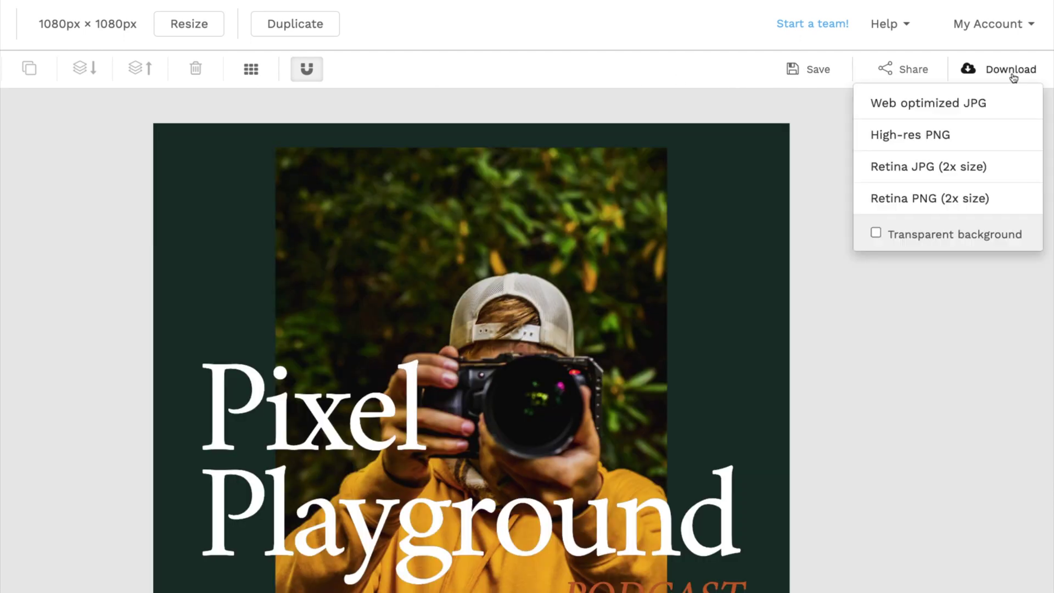
pyautogui.click(1005, 172)
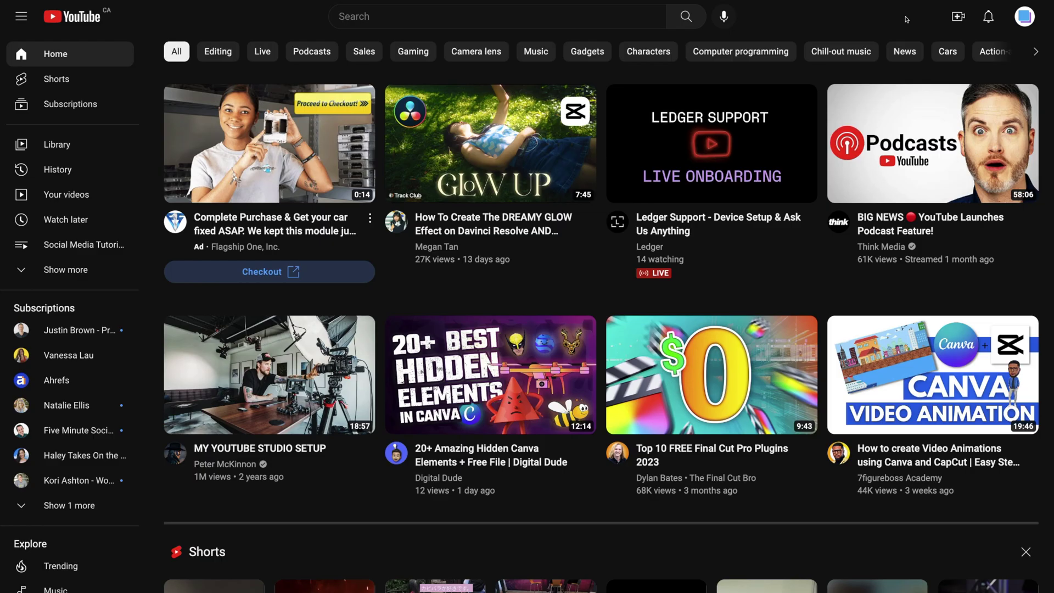
# Step: Go to YouTube Studio and choose CREATE > New podcast to create one
pyautogui.click(1024, 16)
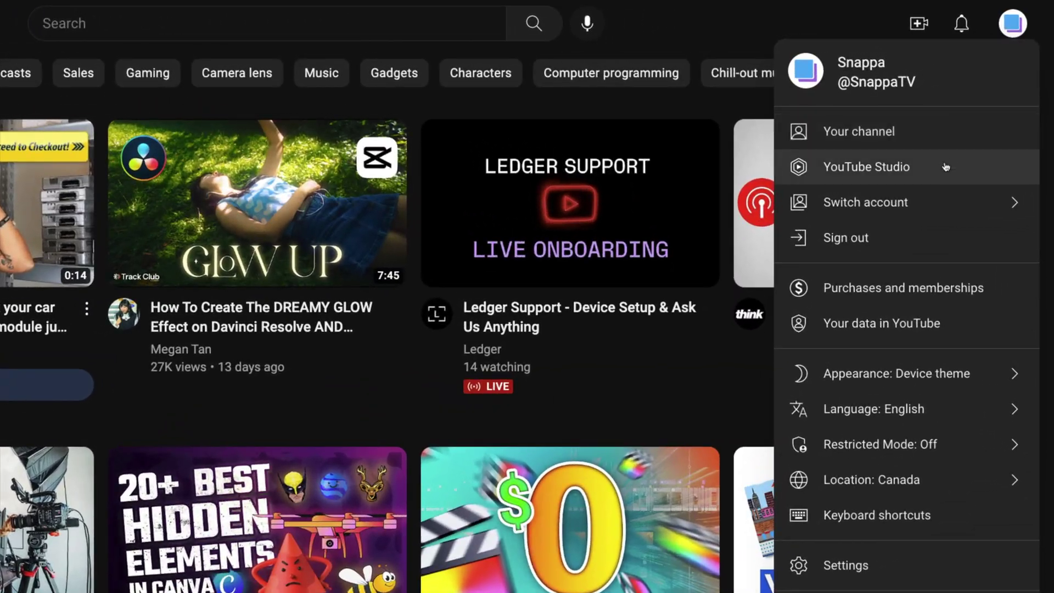
pyautogui.click(945, 165)
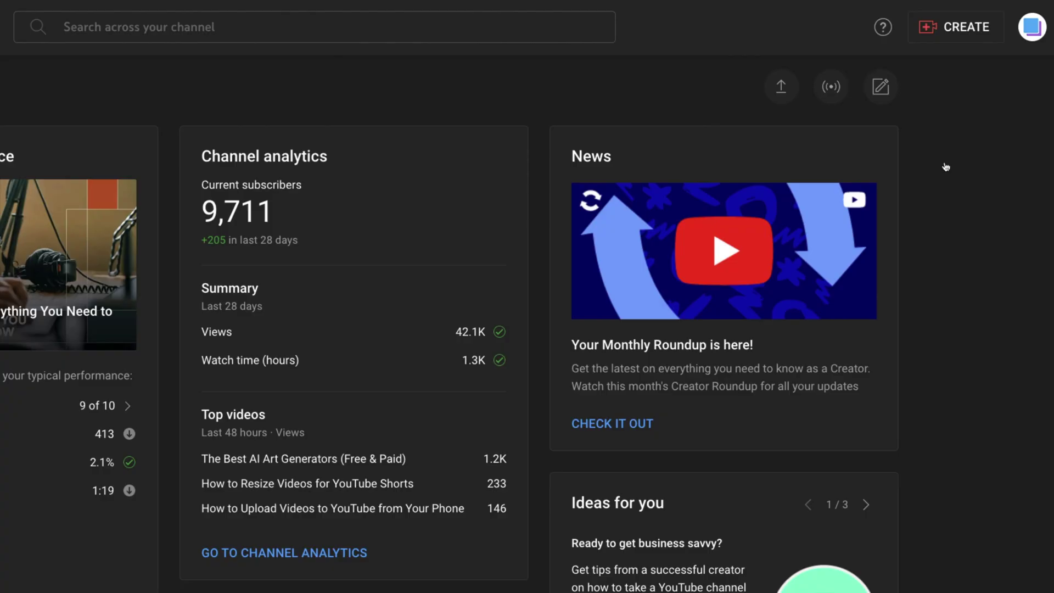
pyautogui.click(942, 43)
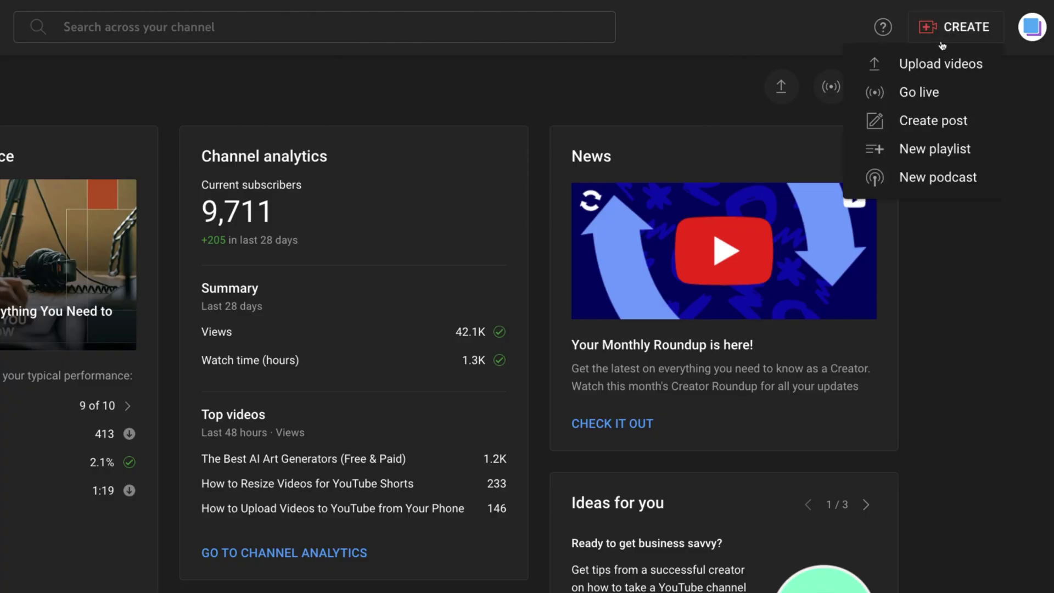
pyautogui.click(931, 177)
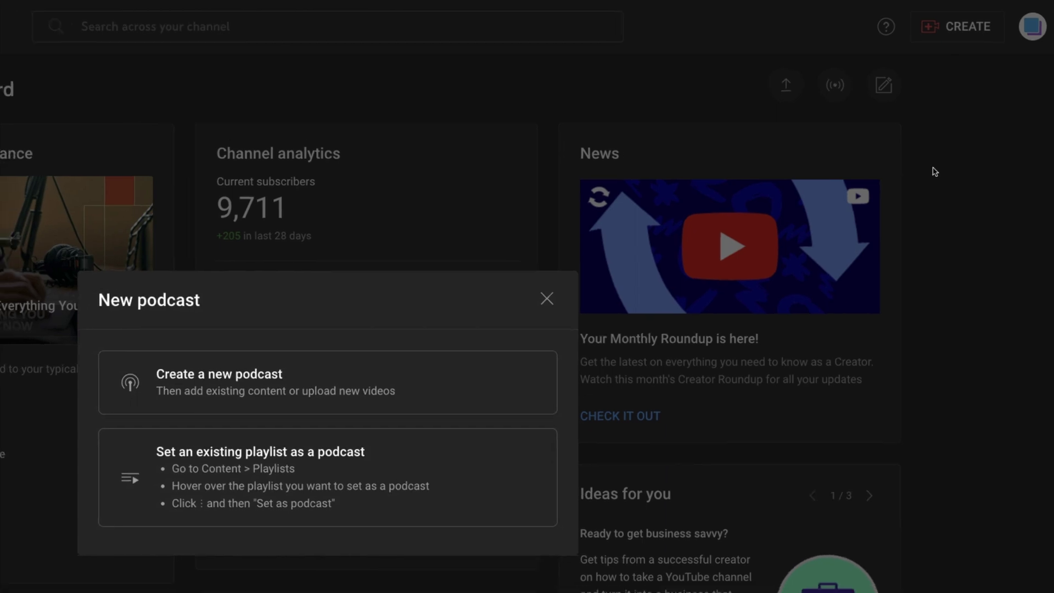
# Step: Create a new podcast titled 'Pixel Playground Podcast' with a description starting 'Exploring camera techniques and graphic design tools'
pyautogui.click(674, 269)
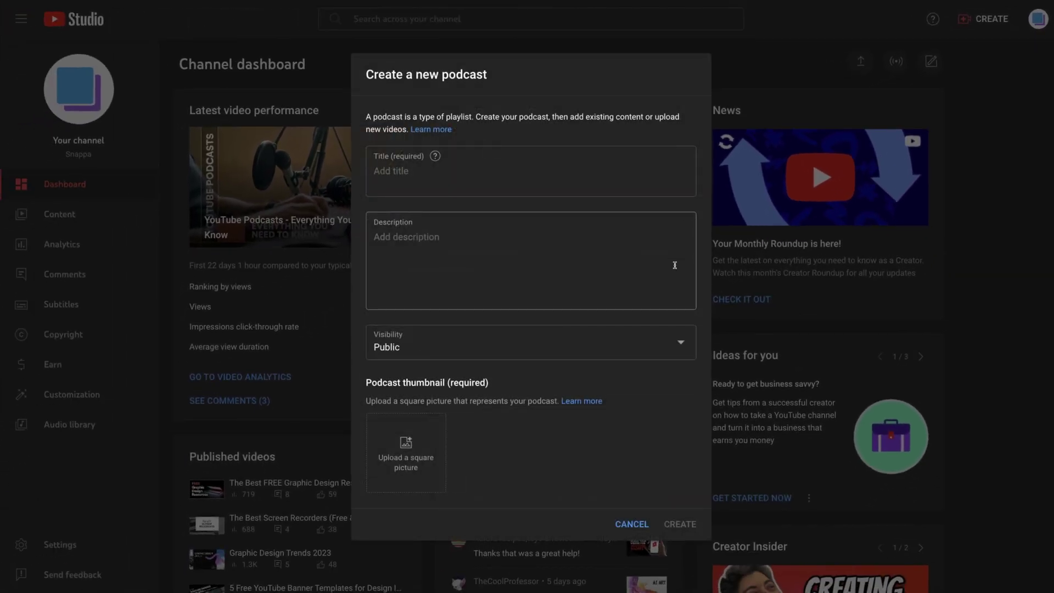
pyautogui.write('Pixel Playground Podcast')
pyautogui.click(546, 236)
pyautogui.write('Exploring camera techniques and graphic design tools')
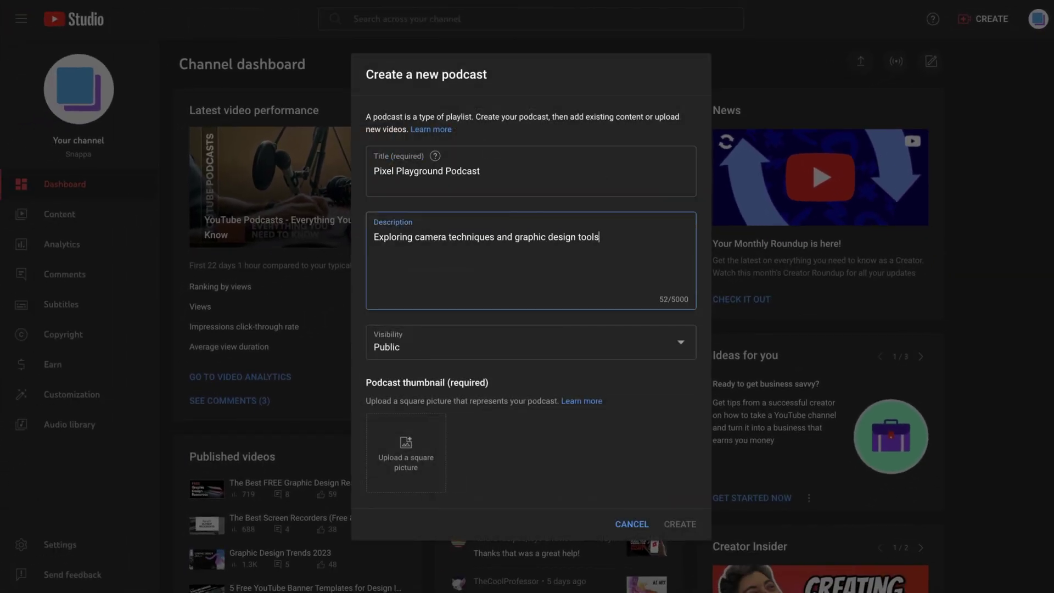
# Step: Attach YT Podcast Thumbnail.jpg from Downloads as the podcast's square thumbnail
pyautogui.click(411, 449)
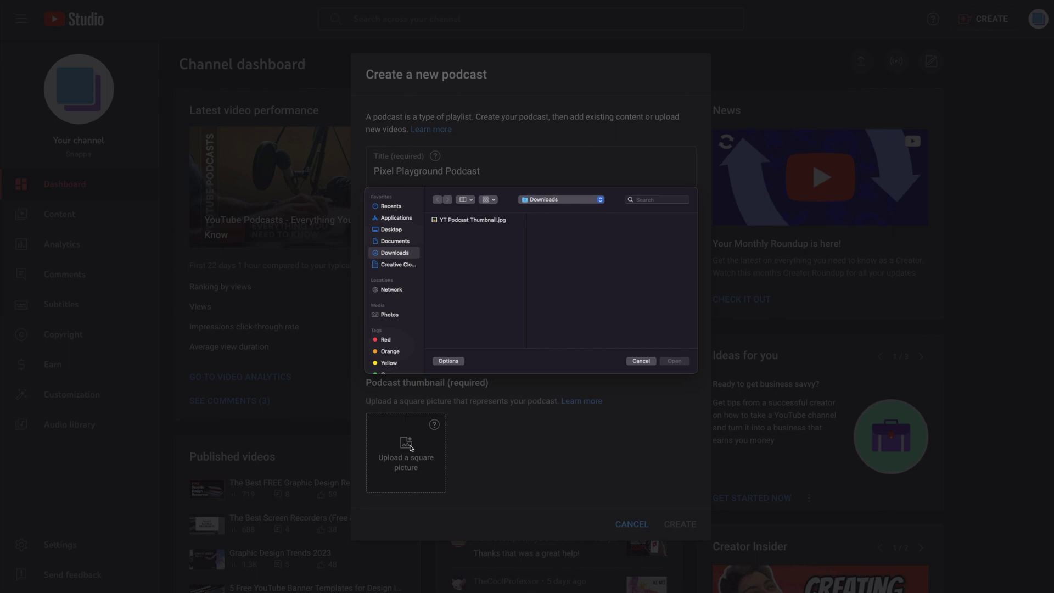
pyautogui.click(472, 220)
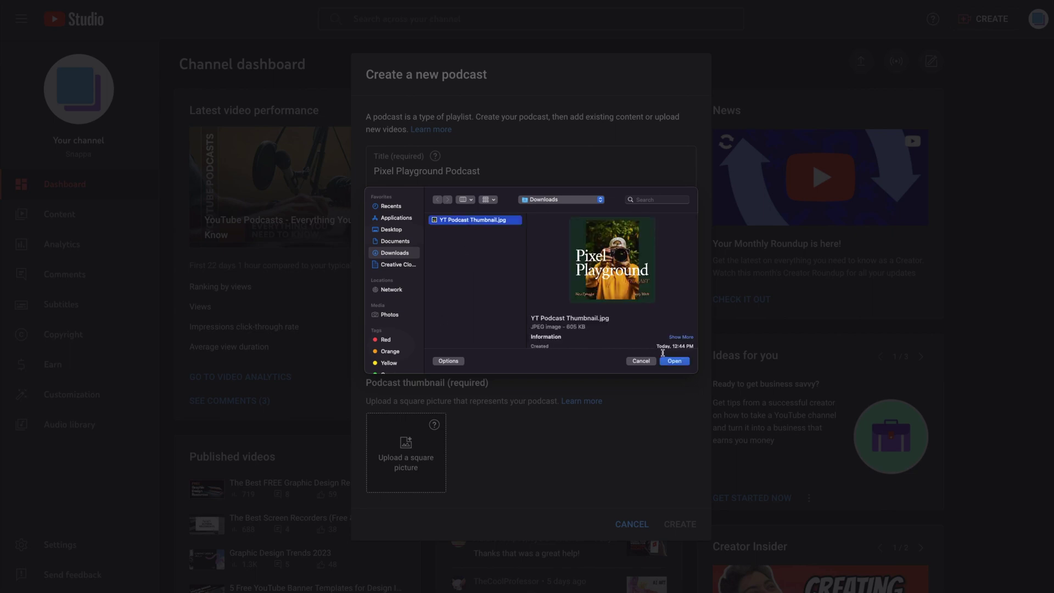
pyautogui.click(668, 360)
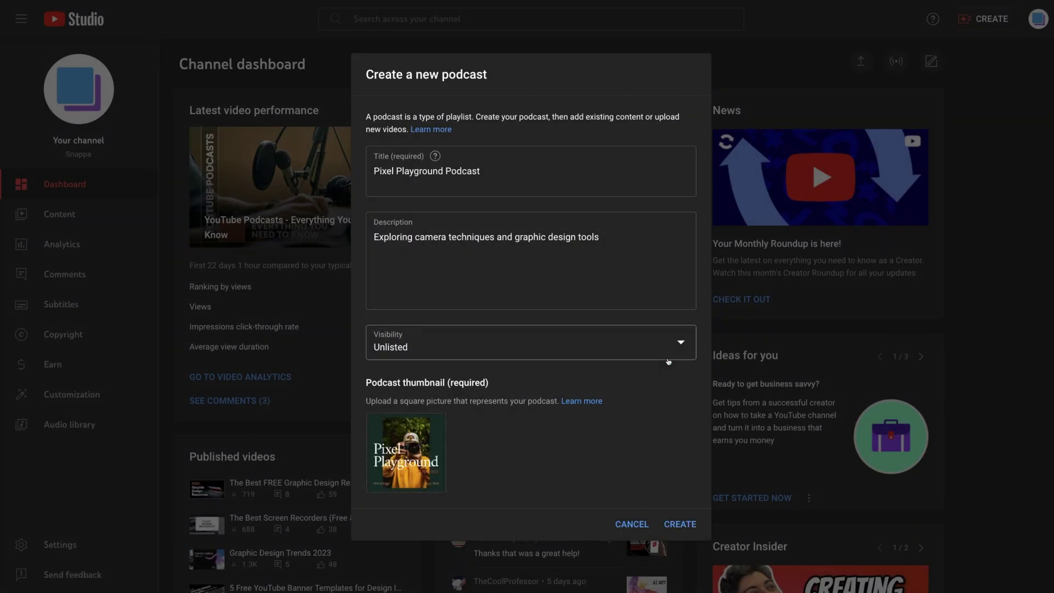